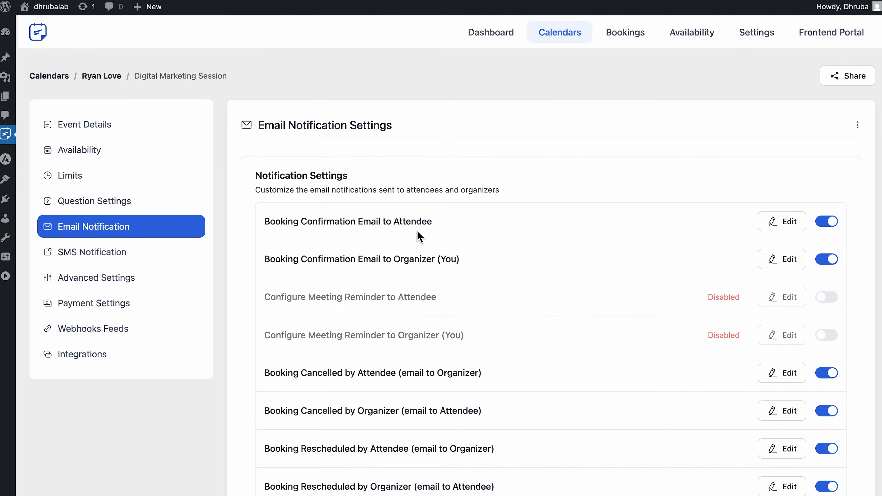
Open the Booking Confirmation Email to Attendee for editing and set its subject to "Your Booking is Confirmed, [Guest’s Name]! Session with [Host’s Name]".
{"action": "left_click", "coordinate": [778, 225]}
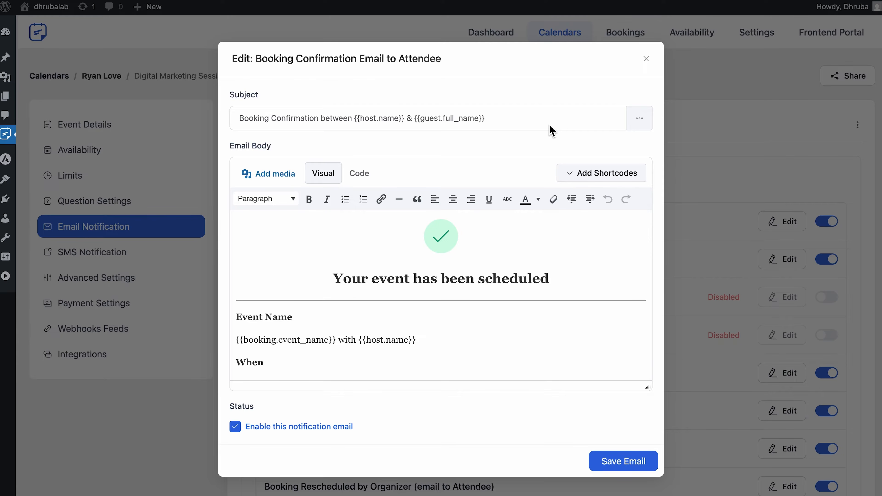
{"action": "triple_click", "coordinate": [551, 128]}
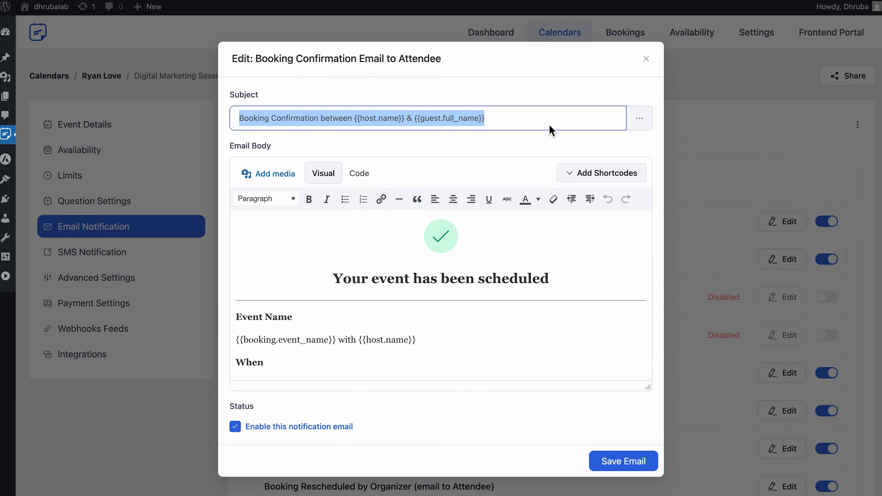
{"action": "type", "text": "Your Booking is Confirmed, [Guest’s Name]! Session with [Host’s Name]"}
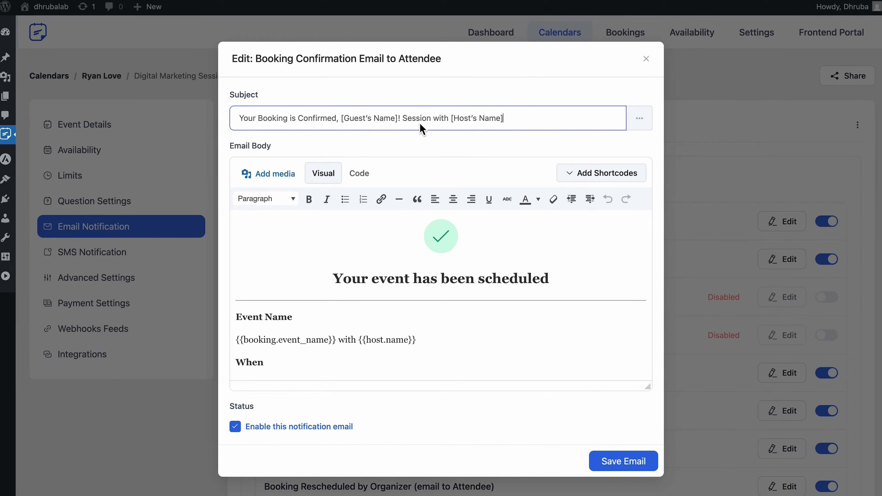
Replace the guest and host placeholders in the subject with the {{guest.full_name}} and {{host.name}} shortcodes.
{"action": "key", "text": "BackSpace"}
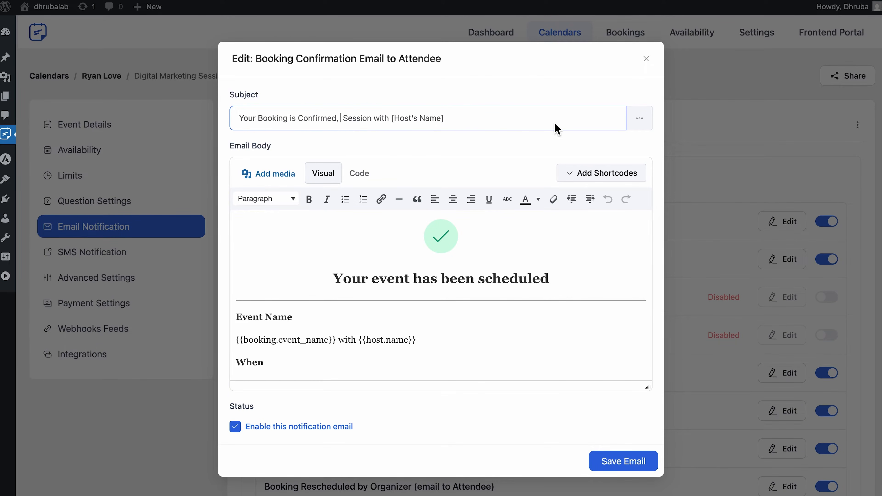
{"action": "left_click", "coordinate": [639, 118]}
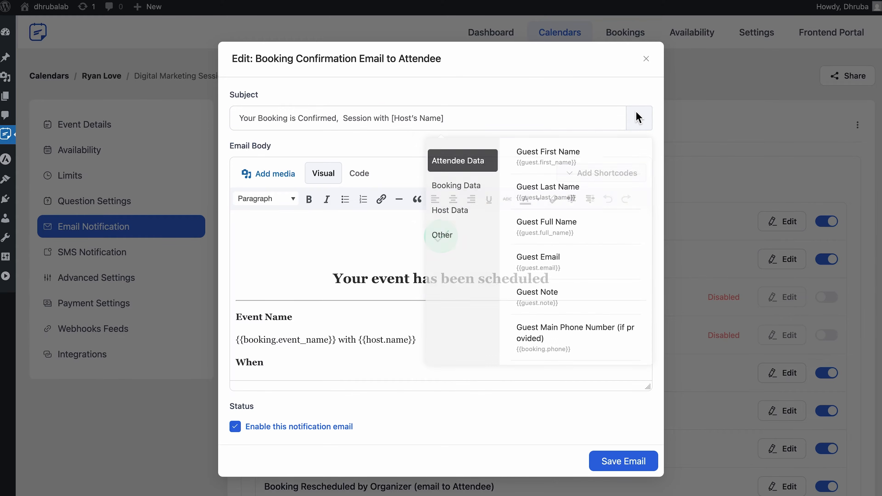
{"action": "left_click", "coordinate": [577, 235]}
{"action": "left_click_drag", "start_coordinate": [517, 118], "coordinate": [463, 120]}
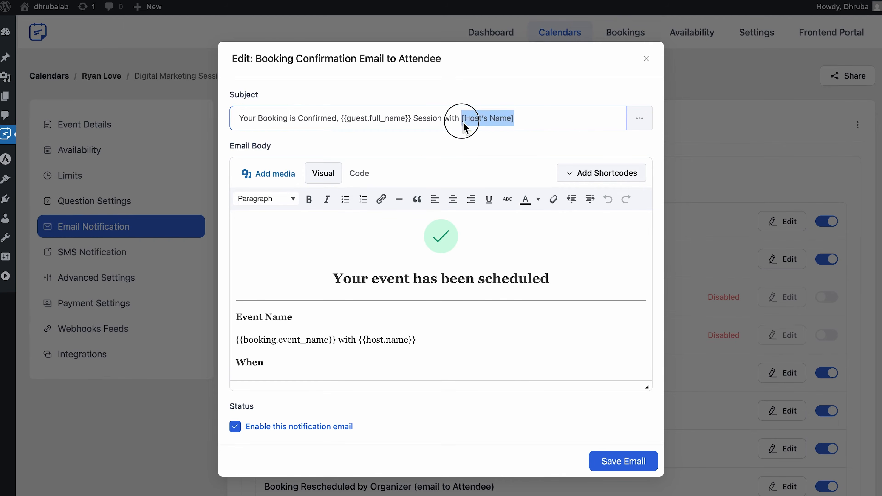
{"action": "key", "text": "BackSpace"}
{"action": "left_click", "coordinate": [638, 118]}
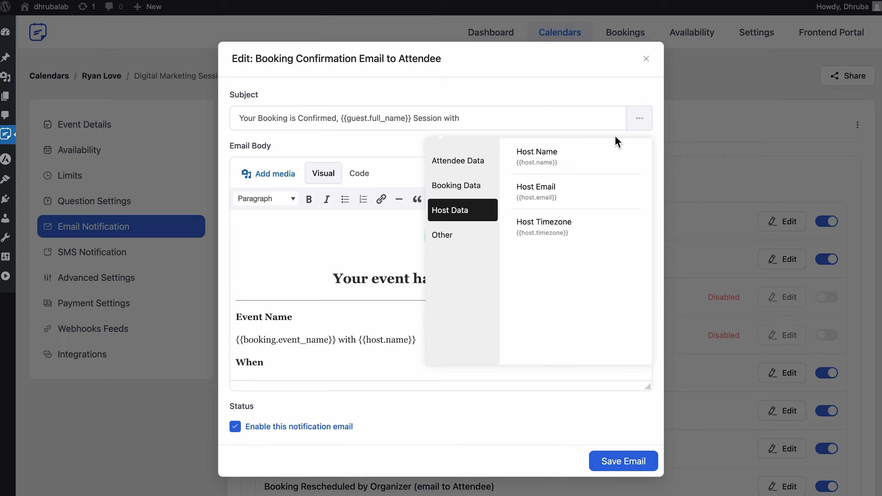
{"action": "left_click", "coordinate": [577, 160]}
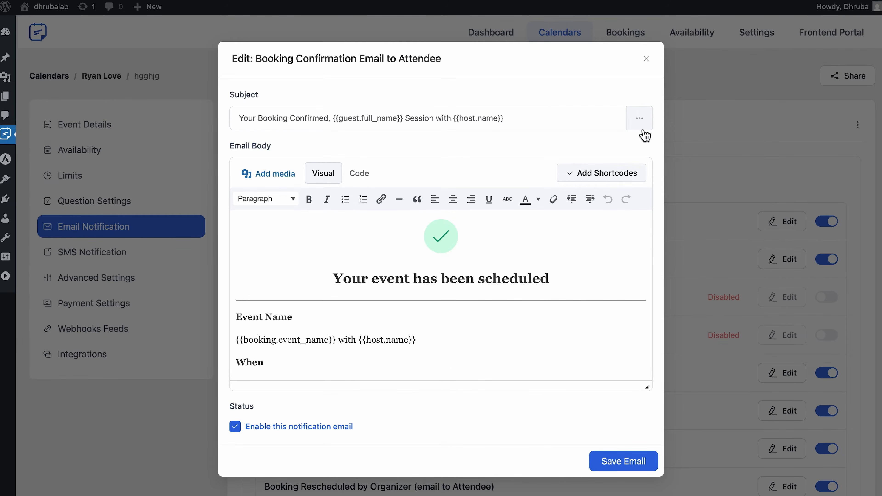
Browse the Booking Data shortcodes available for the email subject.
{"action": "left_click", "coordinate": [640, 119]}
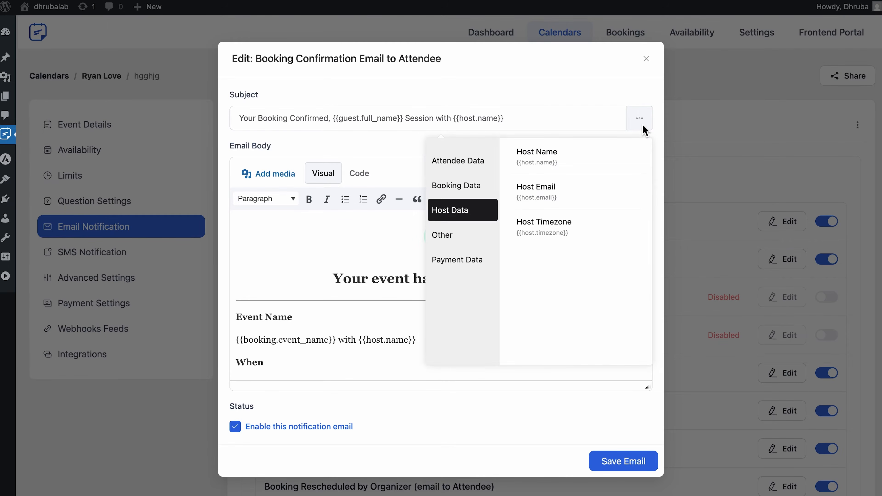
{"action": "left_click", "coordinate": [457, 189]}
{"action": "scroll", "coordinate": [571, 264], "scroll_direction": "down", "scroll_amount": 5}
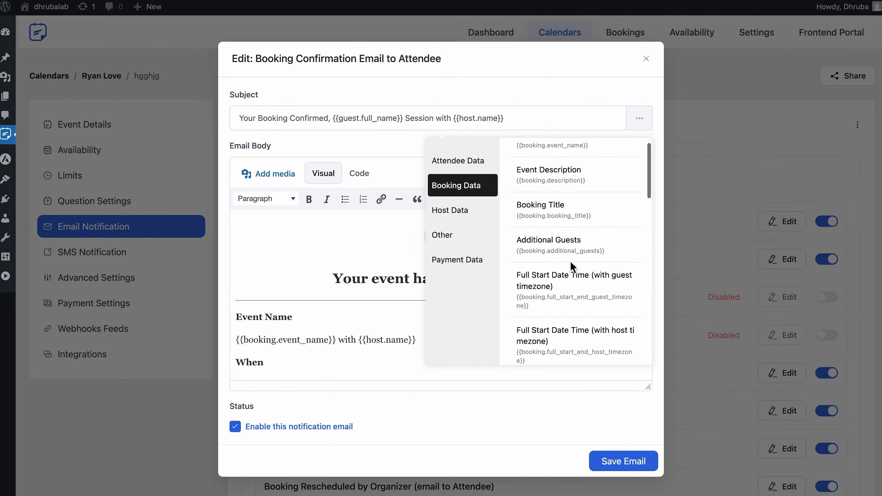
{"action": "scroll", "coordinate": [572, 268], "scroll_direction": "down", "scroll_amount": 4}
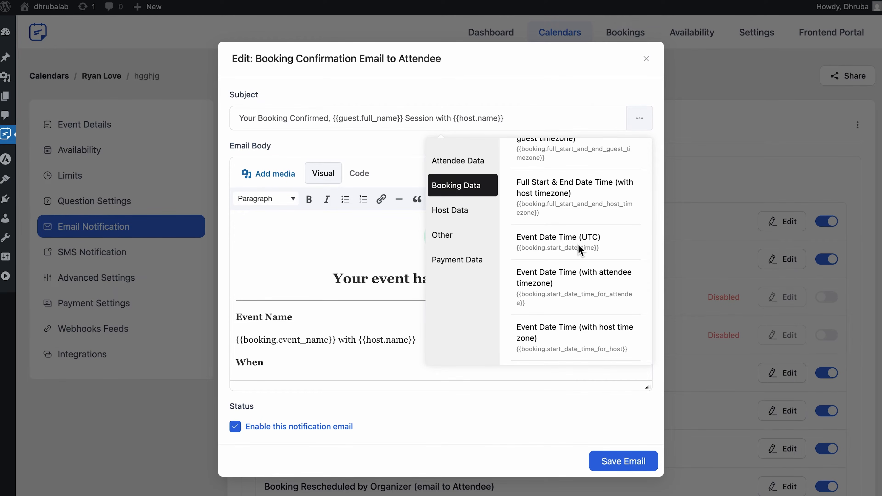
{"action": "left_click", "coordinate": [639, 120]}
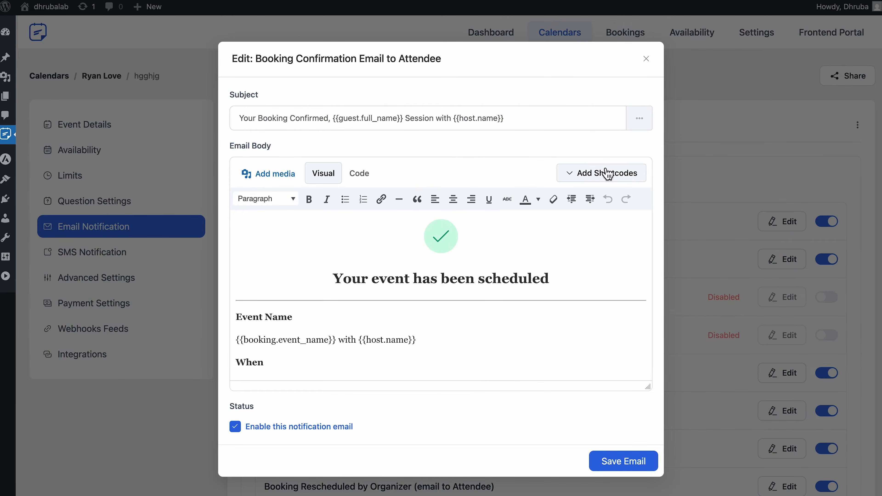
Replace the whole default email body with the prepared confirmation message that begins "Dear [Guest’s Name],".
{"action": "scroll", "coordinate": [478, 306], "scroll_direction": "down", "scroll_amount": 10}
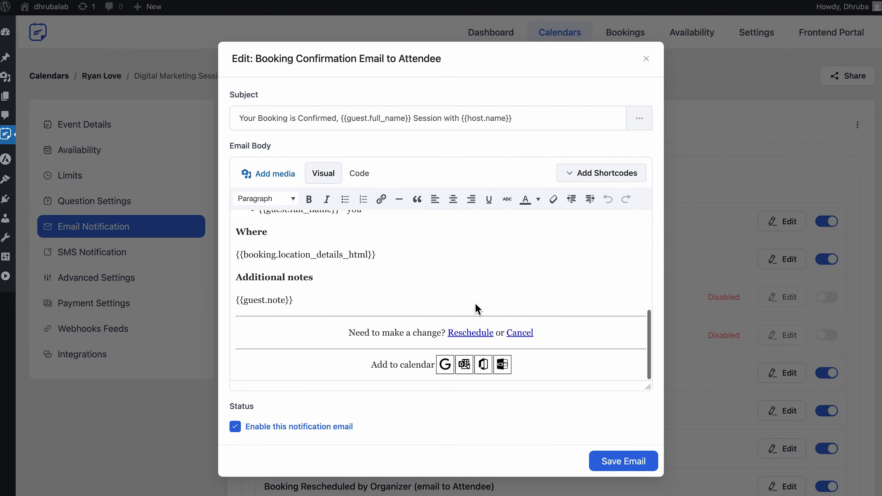
{"action": "scroll", "coordinate": [476, 305], "scroll_direction": "up", "scroll_amount": 10}
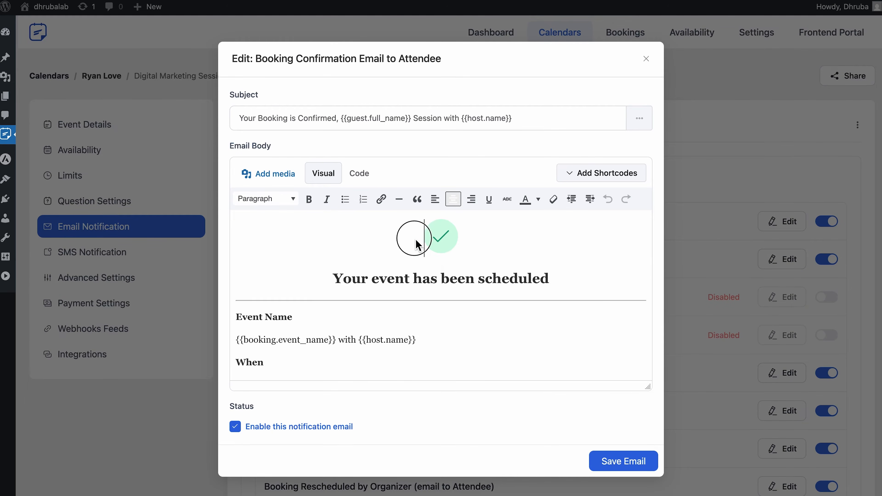
{"action": "left_click_drag", "start_coordinate": [416, 240], "coordinate": [500, 394]}
{"action": "key", "text": "ctrl+v"}
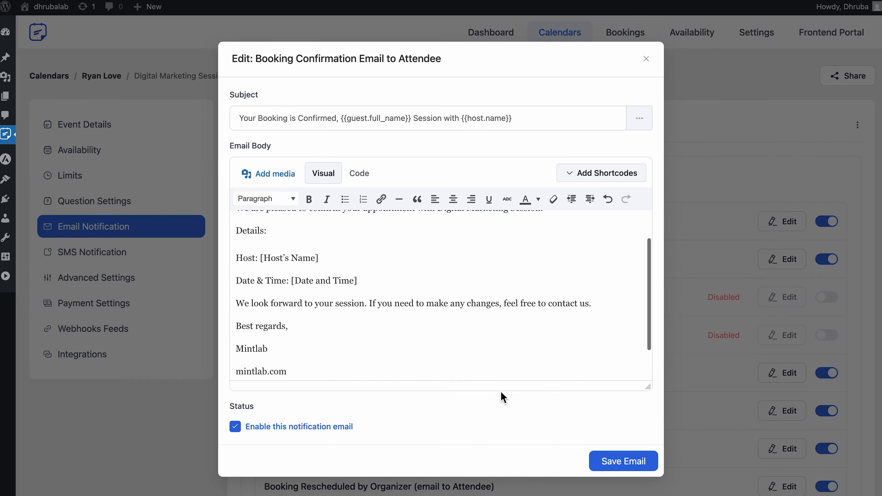
Insert the mintlab logo from the media library above the greeting and center it.
{"action": "scroll", "coordinate": [438, 330], "scroll_direction": "up", "scroll_amount": 2}
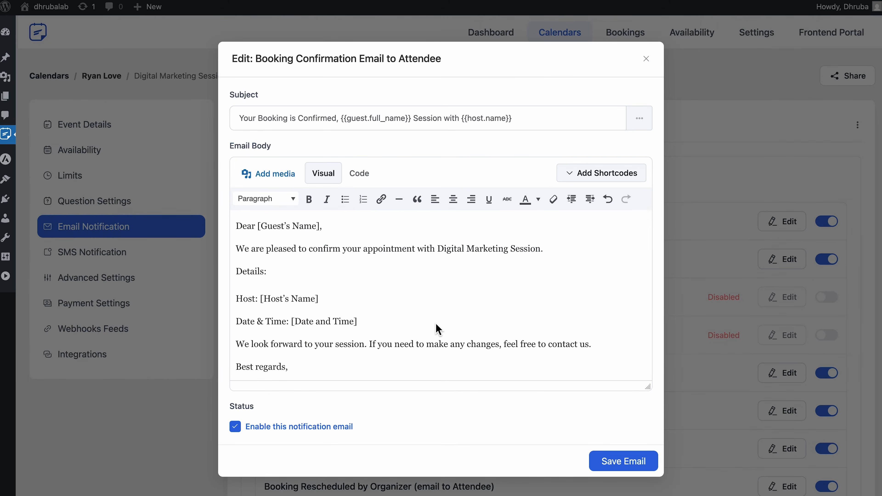
{"action": "left_click", "coordinate": [239, 227]}
{"action": "key", "text": "Return"}
{"action": "left_click", "coordinate": [266, 174]}
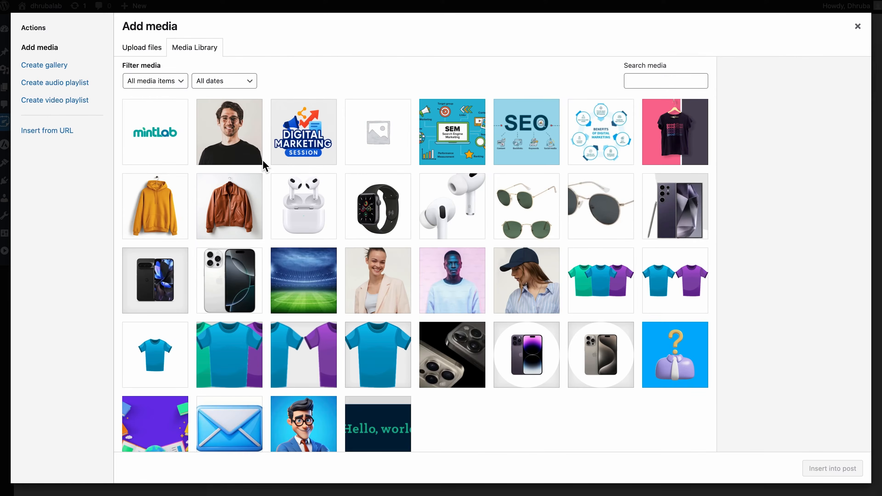
{"action": "left_click", "coordinate": [157, 124]}
{"action": "left_click", "coordinate": [831, 468]}
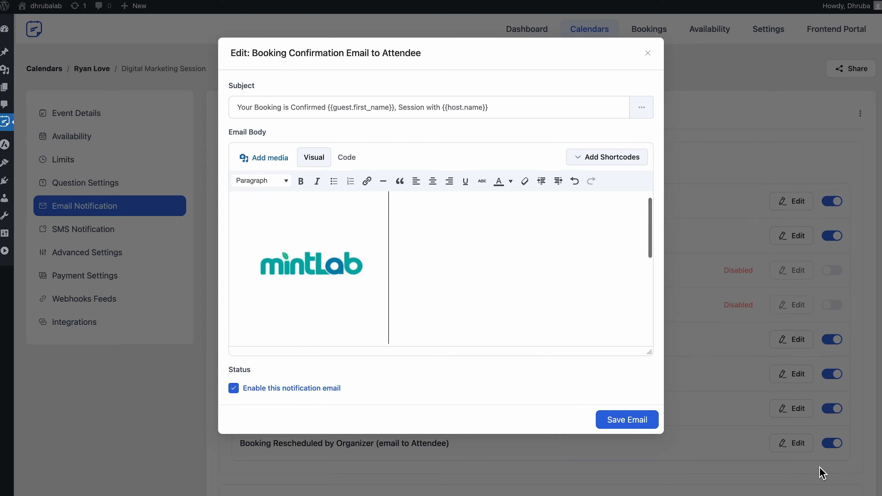
{"action": "left_click", "coordinate": [435, 188]}
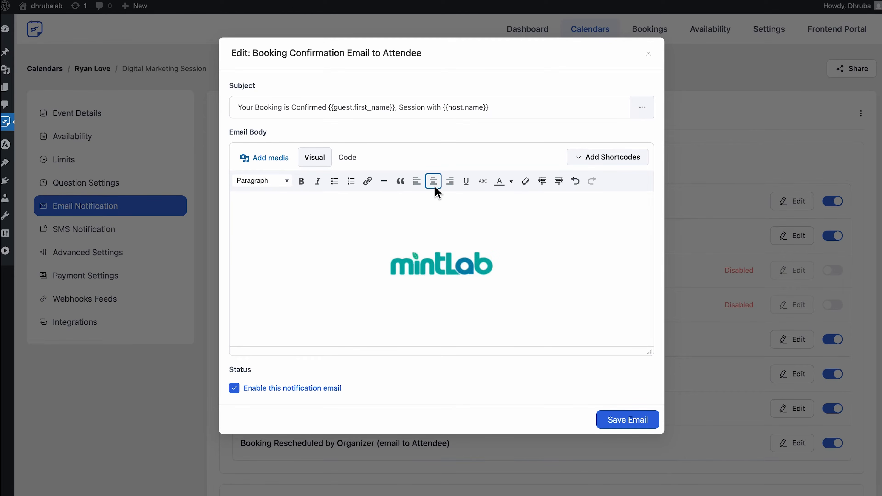
Replace the [Guest's Name] placeholder in the body's greeting with the Guest First Name shortcode.
{"action": "scroll", "coordinate": [427, 230], "scroll_direction": "down", "scroll_amount": 3}
{"action": "left_click", "coordinate": [314, 284]}
{"action": "left_click_drag", "start_coordinate": [315, 285], "coordinate": [255, 284]}
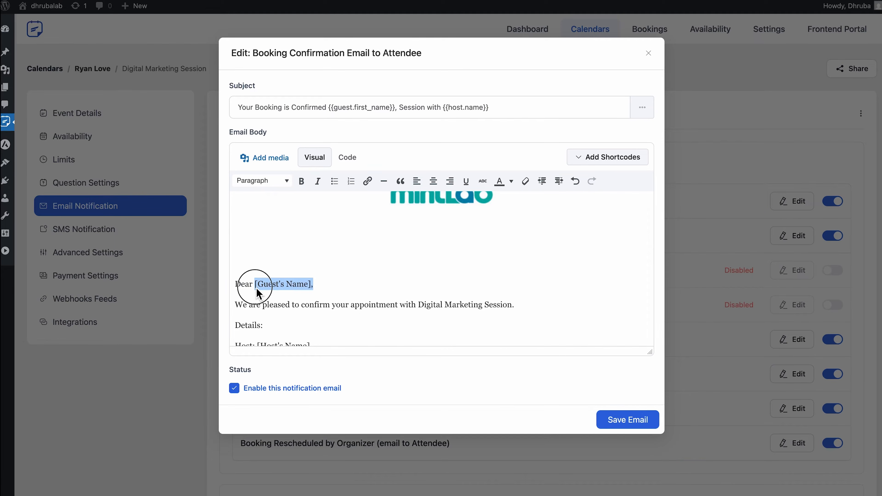
{"action": "left_click", "coordinate": [599, 164]}
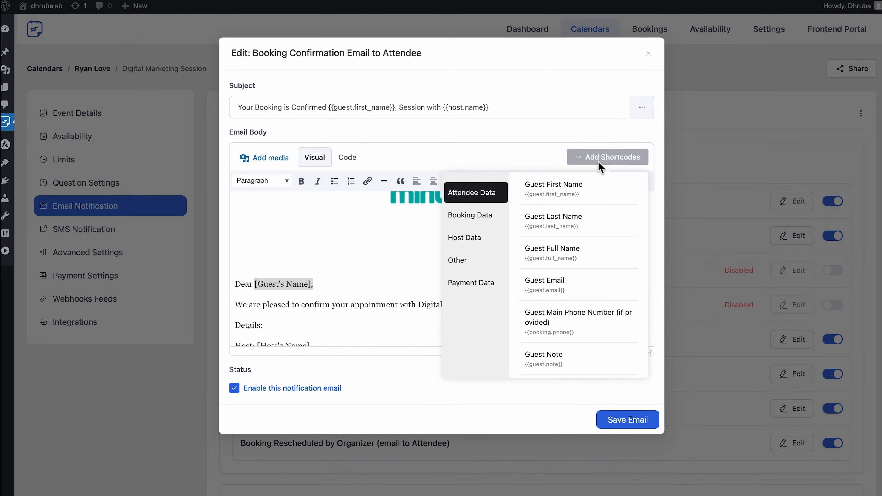
{"action": "left_click", "coordinate": [587, 194]}
Replace the [Host's Name] placeholder in the body's details with the Host Name shortcode.
{"action": "scroll", "coordinate": [320, 292], "scroll_direction": "down", "scroll_amount": 2}
{"action": "left_click_drag", "start_coordinate": [259, 287], "coordinate": [311, 289]}
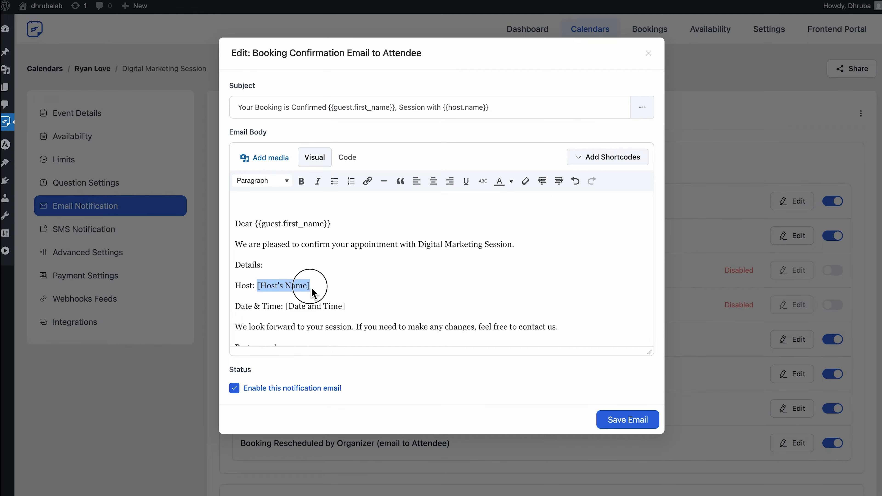
{"action": "left_click", "coordinate": [596, 162]}
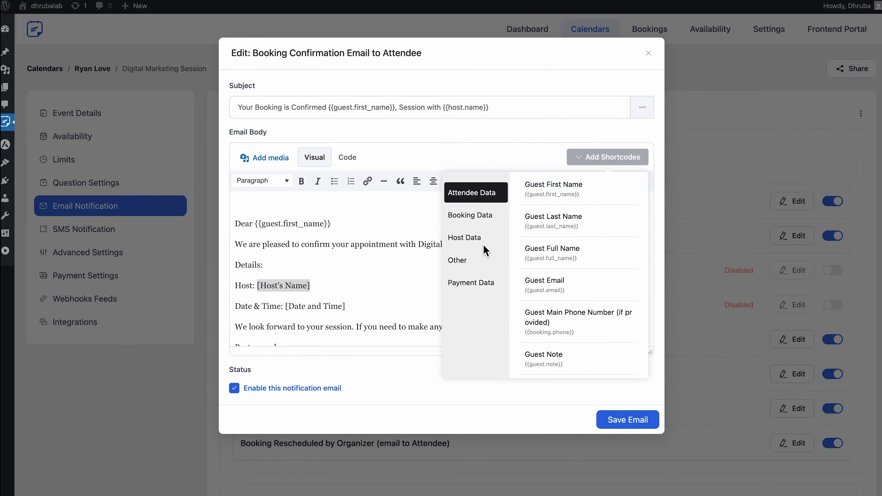
{"action": "left_click", "coordinate": [483, 247]}
{"action": "left_click", "coordinate": [554, 200]}
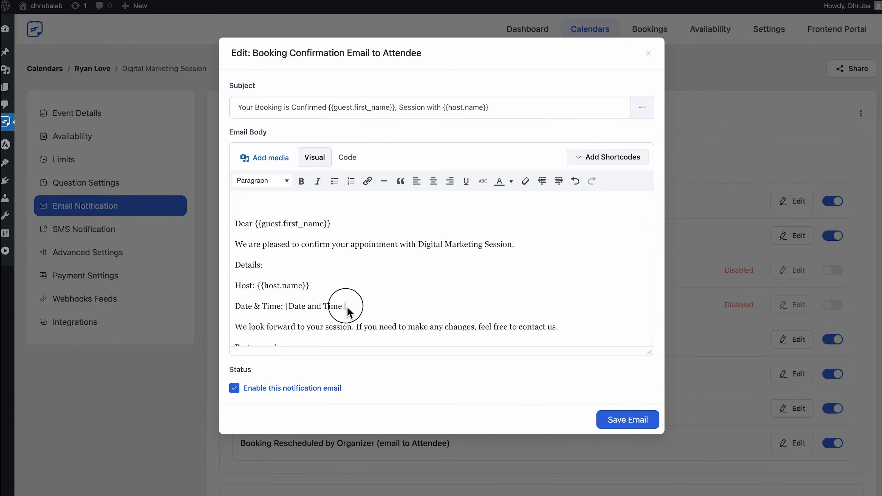
Replace the [Date and Time] placeholder with the booking shortcode {{booking.full_start_end_guest_timezone}}.
{"action": "left_click_drag", "start_coordinate": [347, 307], "coordinate": [285, 307]}
{"action": "left_click", "coordinate": [589, 160]}
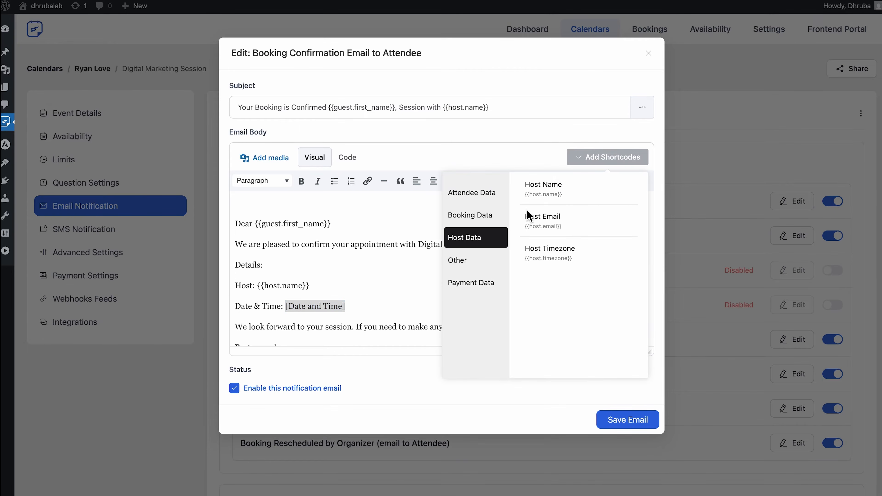
{"action": "left_click", "coordinate": [489, 224]}
{"action": "left_click", "coordinate": [572, 321]}
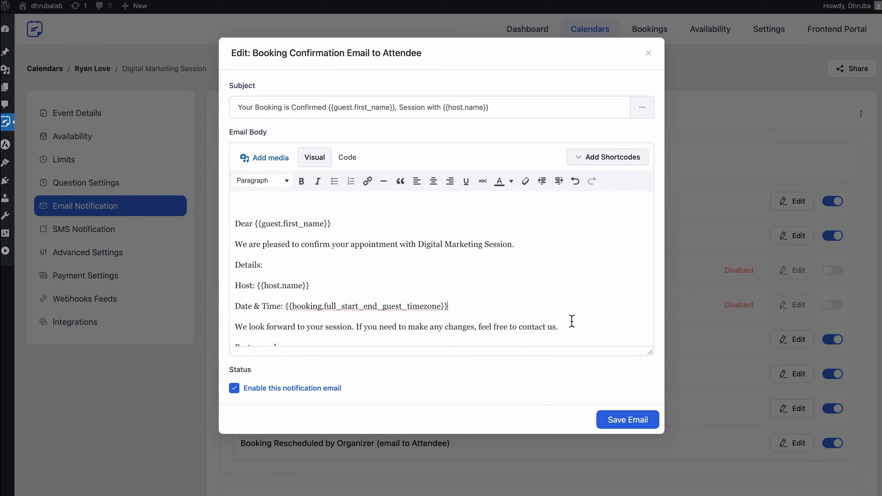
Add the payment shortcode {{payment.receipt_html}} after "Invoice:" at the end of the email body.
{"action": "scroll", "coordinate": [575, 325], "scroll_direction": "down", "scroll_amount": 3}
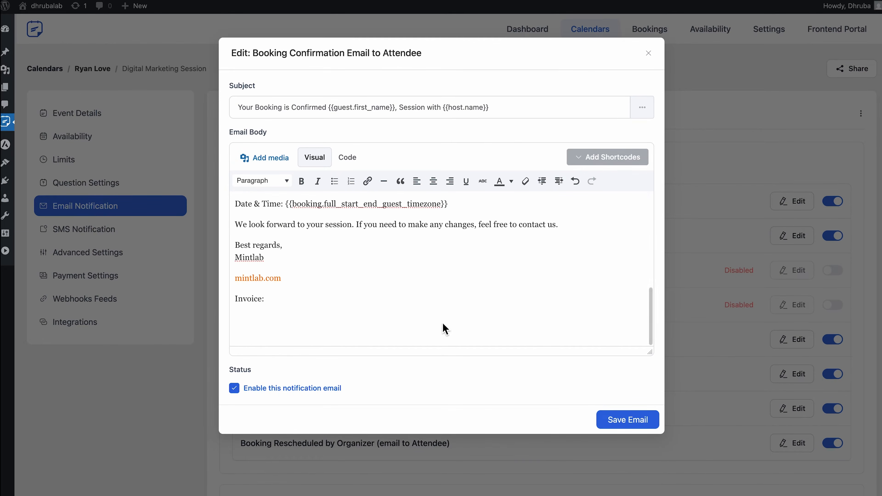
{"action": "left_click", "coordinate": [289, 310]}
{"action": "left_click", "coordinate": [584, 162]}
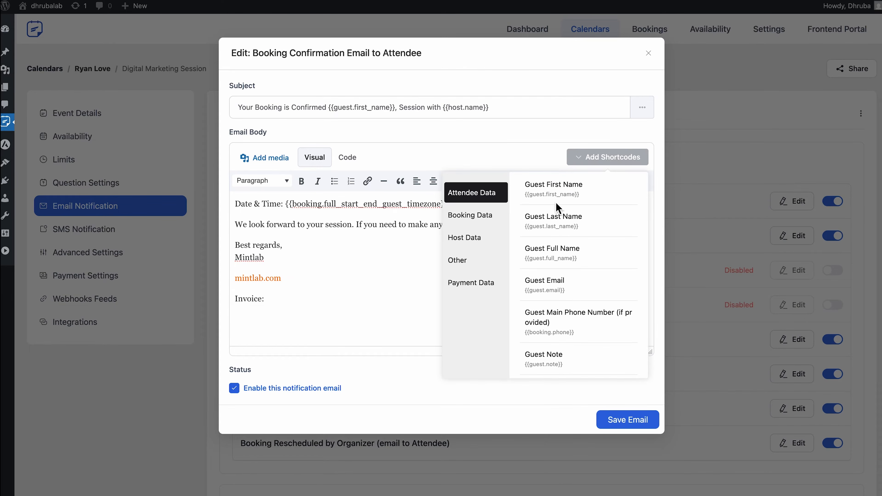
{"action": "left_click", "coordinate": [472, 284]}
{"action": "left_click", "coordinate": [554, 349]}
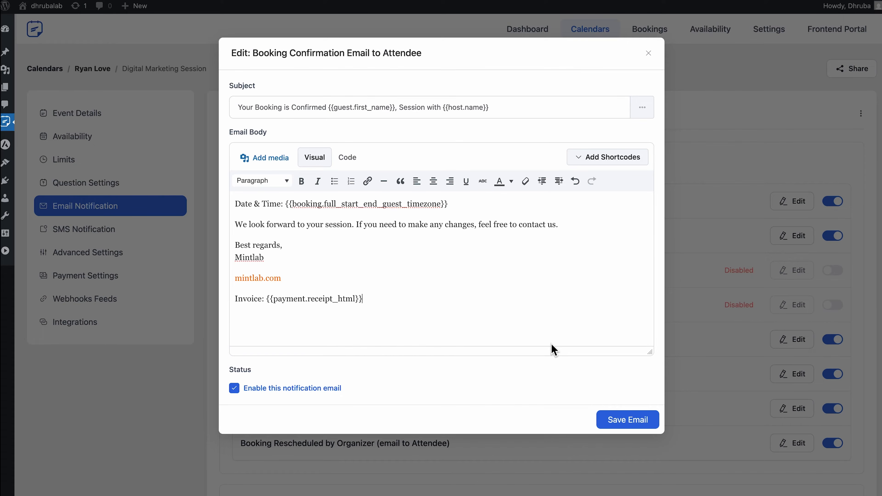
Bold the "Host:" and "Date & Time:" labels and turn their two lines into a bulleted list.
{"action": "scroll", "coordinate": [398, 252], "scroll_direction": "up", "scroll_amount": 5}
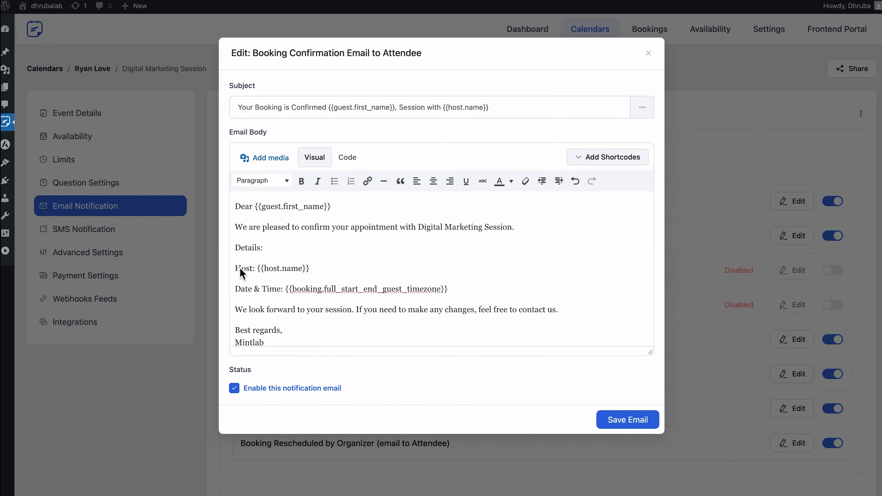
{"action": "left_click", "coordinate": [304, 185]}
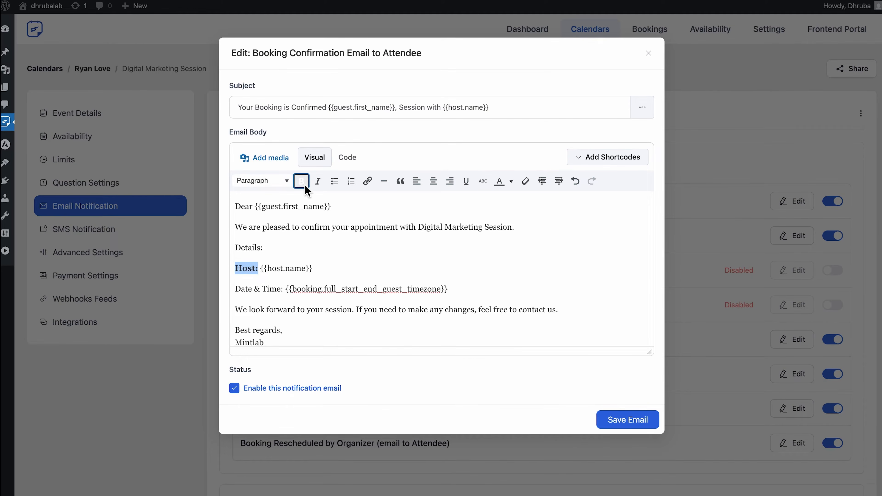
{"action": "left_click_drag", "start_coordinate": [237, 291], "coordinate": [297, 292]}
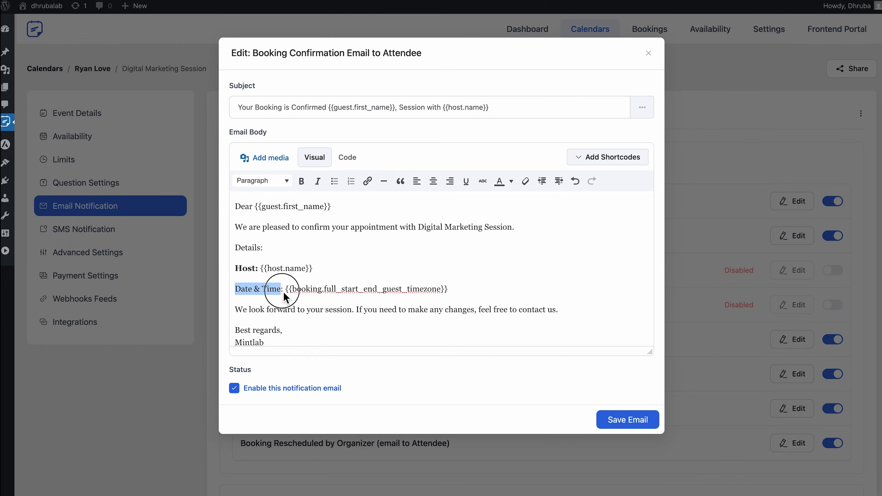
{"action": "left_click", "coordinate": [300, 181]}
{"action": "left_click_drag", "start_coordinate": [233, 270], "coordinate": [456, 295]}
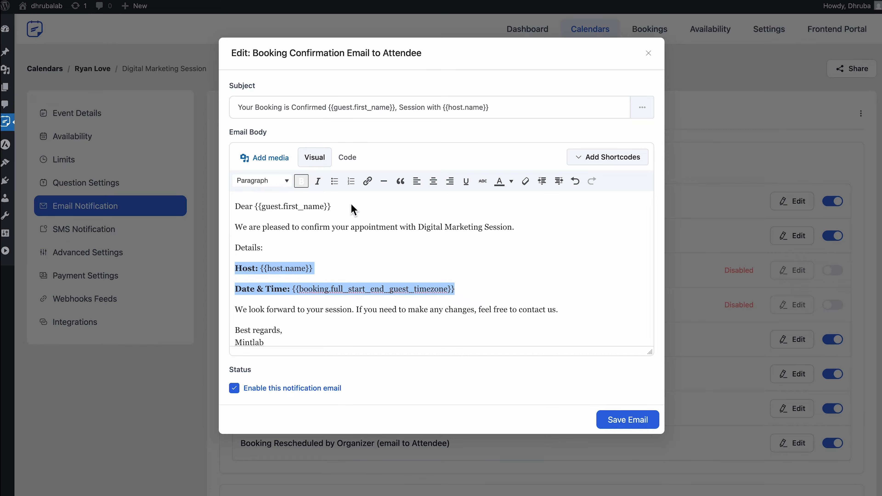
{"action": "left_click", "coordinate": [334, 181]}
Link the mintlab.com text under the signature to the website's URL and color it blue.
{"action": "scroll", "coordinate": [395, 266], "scroll_direction": "down", "scroll_amount": 2}
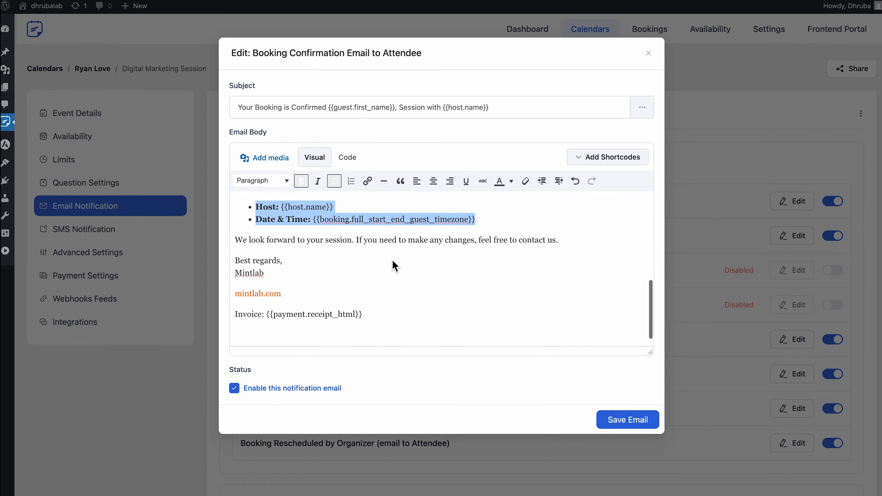
{"action": "left_click_drag", "start_coordinate": [282, 286], "coordinate": [234, 286]}
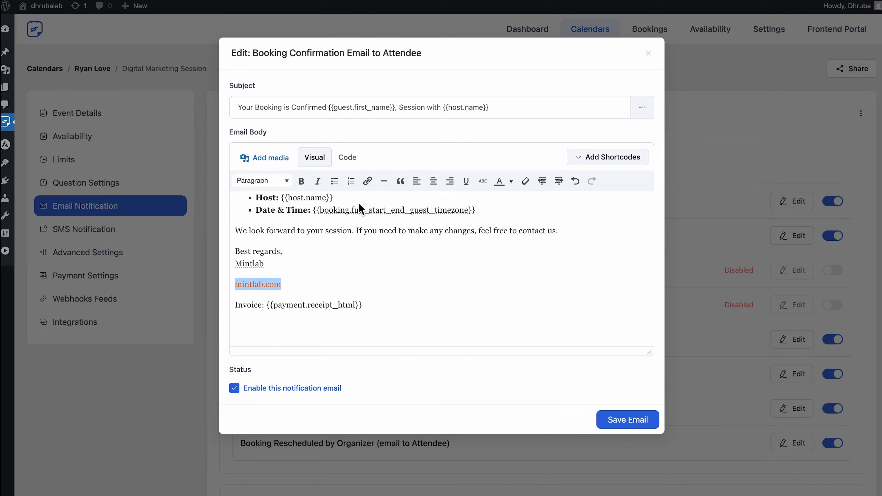
{"action": "left_click", "coordinate": [368, 180]}
{"action": "type", "text": "ntlab.com"}
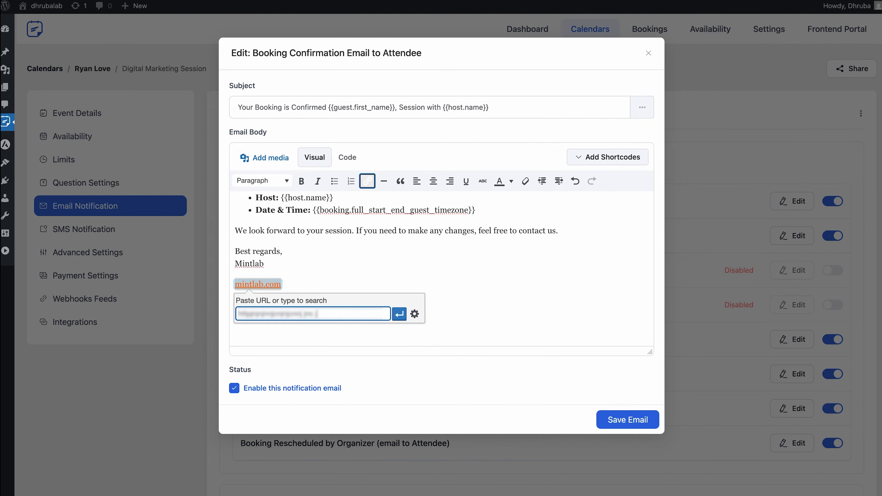
{"action": "left_click", "coordinate": [399, 312]}
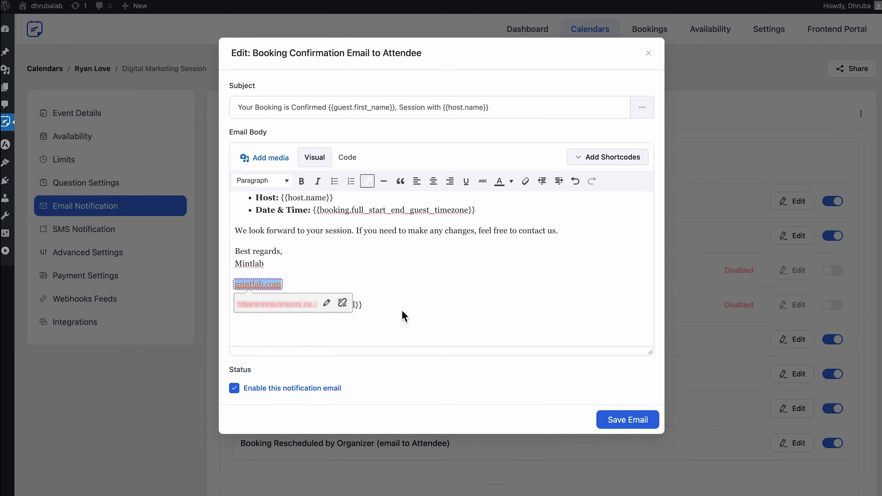
{"action": "left_click", "coordinate": [510, 181]}
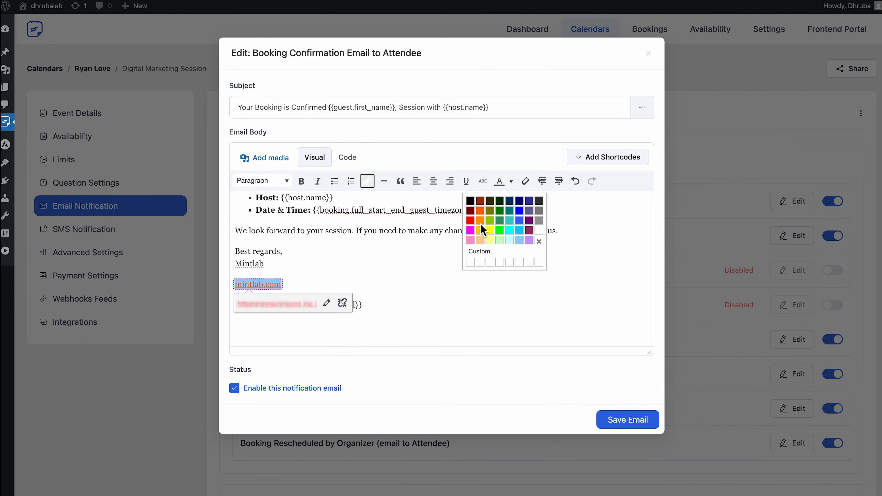
{"action": "left_click", "coordinate": [519, 211]}
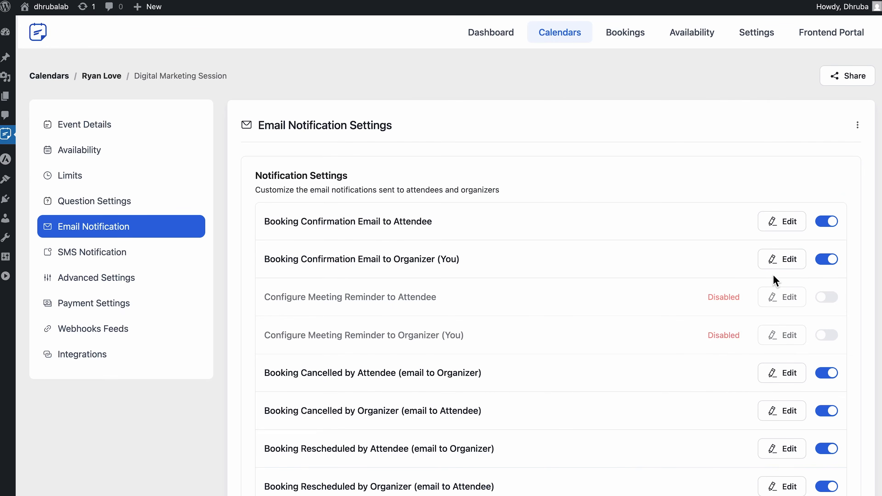
Add an additional recipient's email address to the Booking Confirmation Email to Organizer and save it.
{"action": "left_click", "coordinate": [779, 267]}
{"action": "scroll", "coordinate": [518, 401], "scroll_direction": "down", "scroll_amount": 2}
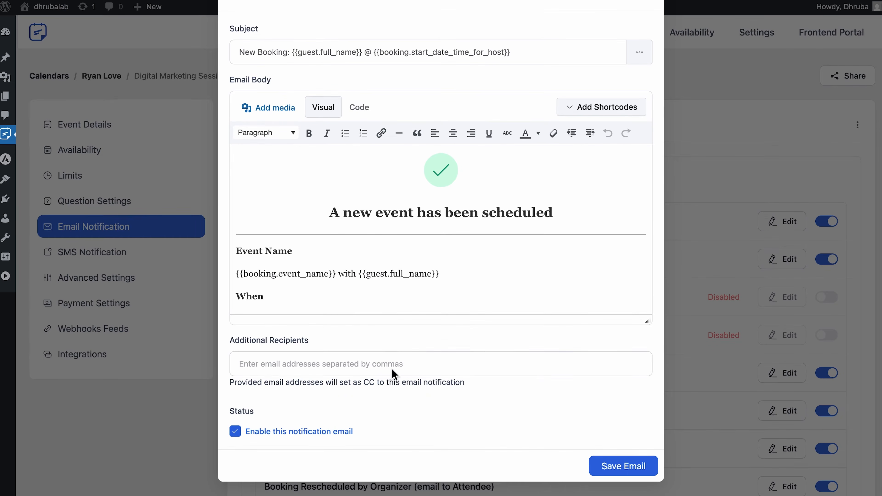
{"action": "left_click", "coordinate": [386, 364]}
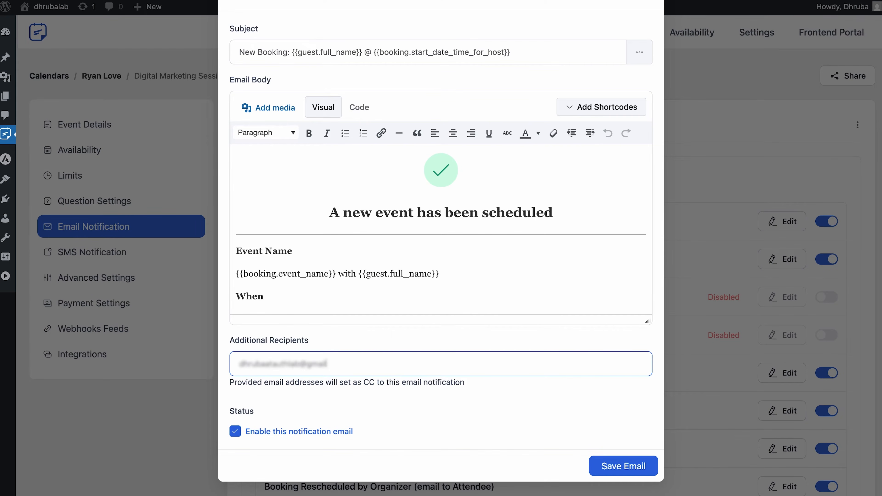
{"action": "left_click", "coordinate": [610, 465]}
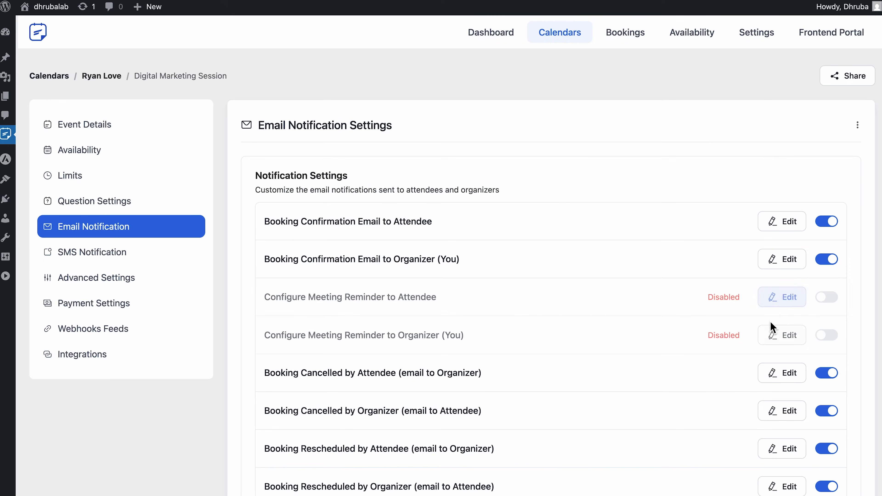
Set the attendee meeting reminder's timings to 1 day, 1 hour and 10 minutes before, adding the two extra reminders.
{"action": "left_click", "coordinate": [786, 300]}
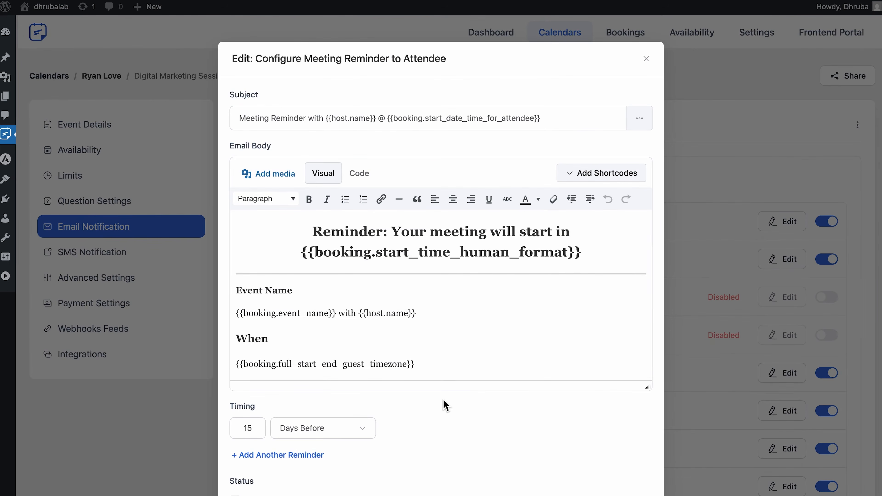
{"action": "scroll", "coordinate": [446, 404], "scroll_direction": "down", "scroll_amount": 3}
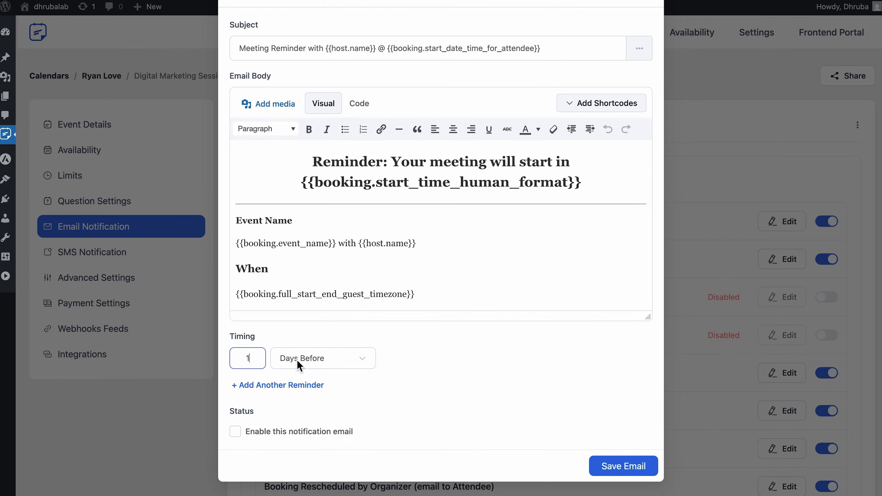
{"action": "left_click", "coordinate": [272, 385]}
{"action": "left_click", "coordinate": [256, 394]}
{"action": "key", "text": "BackSpace"}
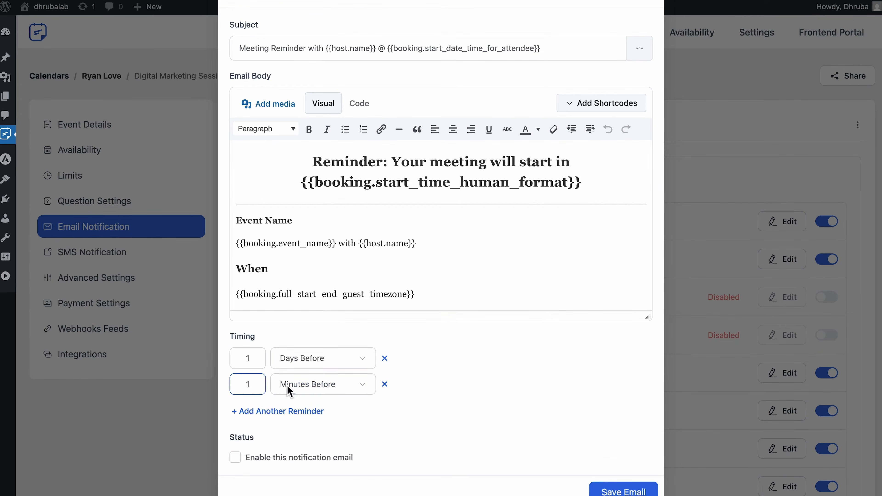
{"action": "left_click", "coordinate": [291, 388]}
{"action": "left_click", "coordinate": [301, 436]}
{"action": "left_click", "coordinate": [283, 413]}
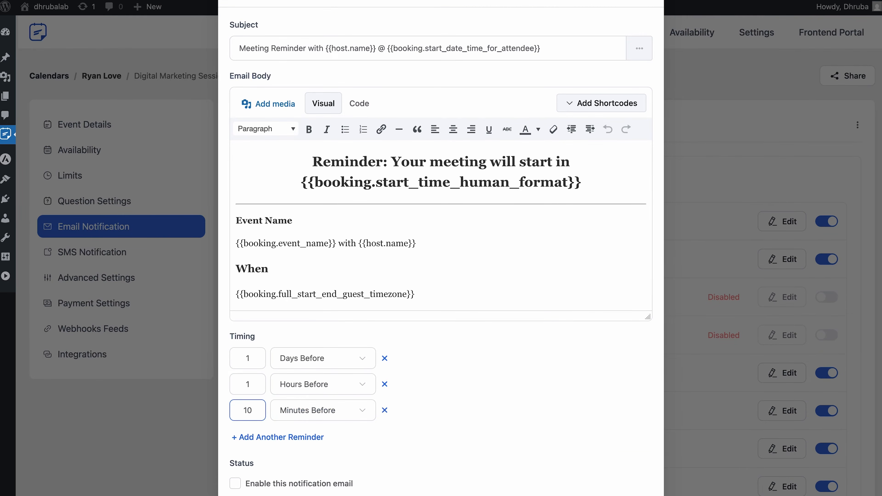
Enable the attendee meeting reminder notification and save the email.
{"action": "scroll", "coordinate": [441, 248], "scroll_direction": "down", "scroll_amount": 2}
{"action": "left_click", "coordinate": [240, 435]}
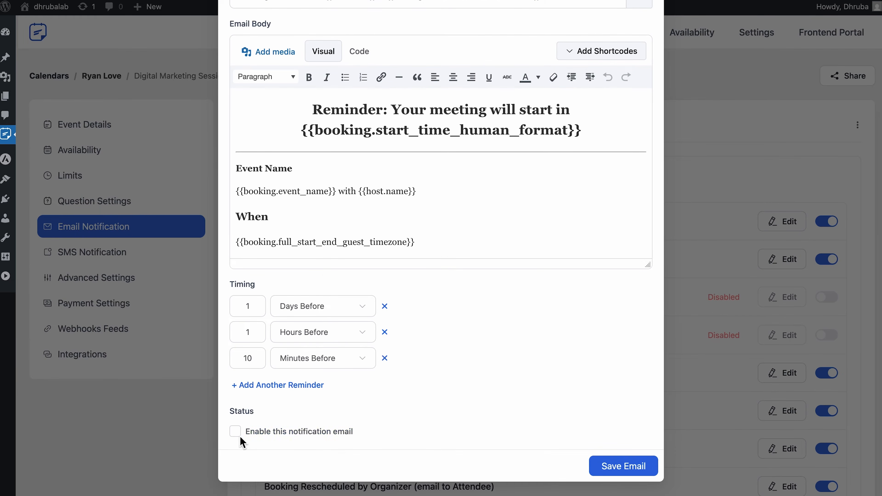
{"action": "left_click", "coordinate": [609, 472]}
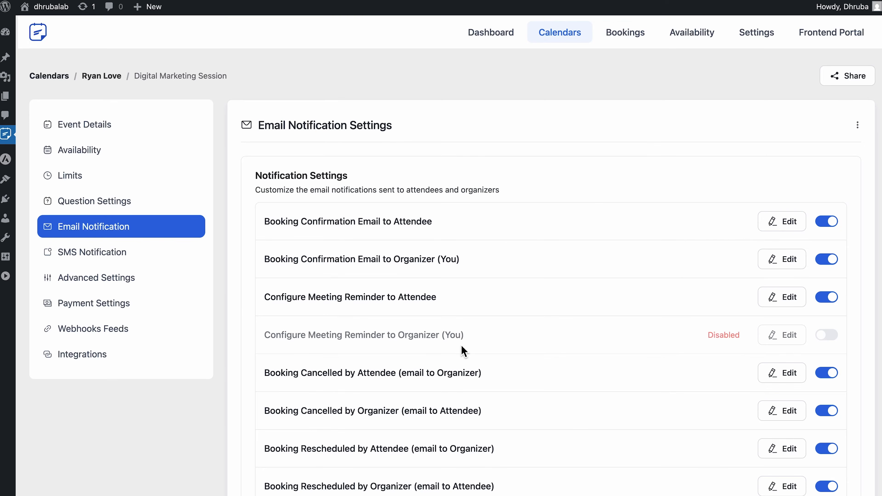
Set the organizer meeting reminder's timing unit to Hours Before and enter an additional recipient's email address.
{"action": "left_click", "coordinate": [776, 336]}
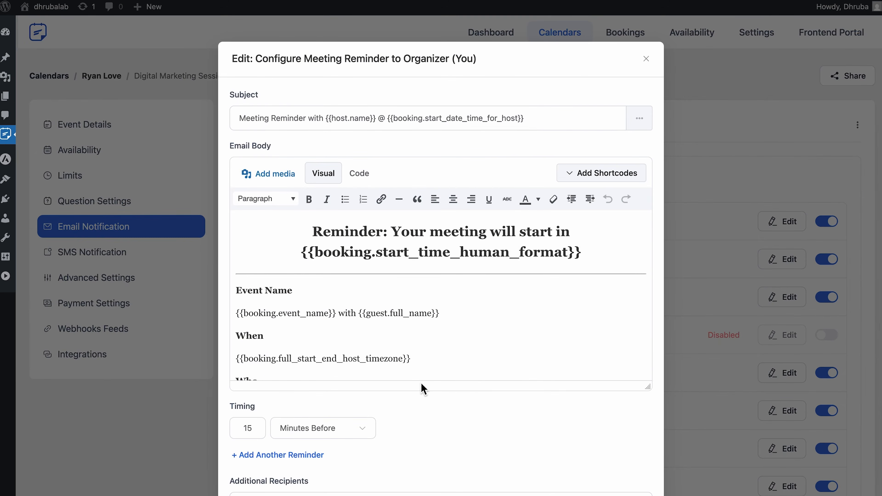
{"action": "scroll", "coordinate": [423, 389], "scroll_direction": "down", "scroll_amount": 3}
{"action": "left_click", "coordinate": [345, 320]}
{"action": "left_click", "coordinate": [343, 372]}
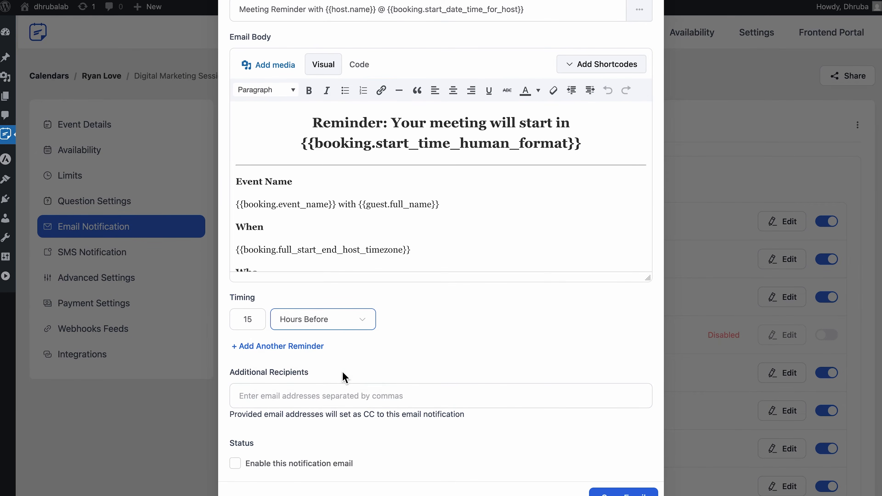
{"action": "left_click", "coordinate": [327, 400]}
{"action": "type", "text": "dhrub"}
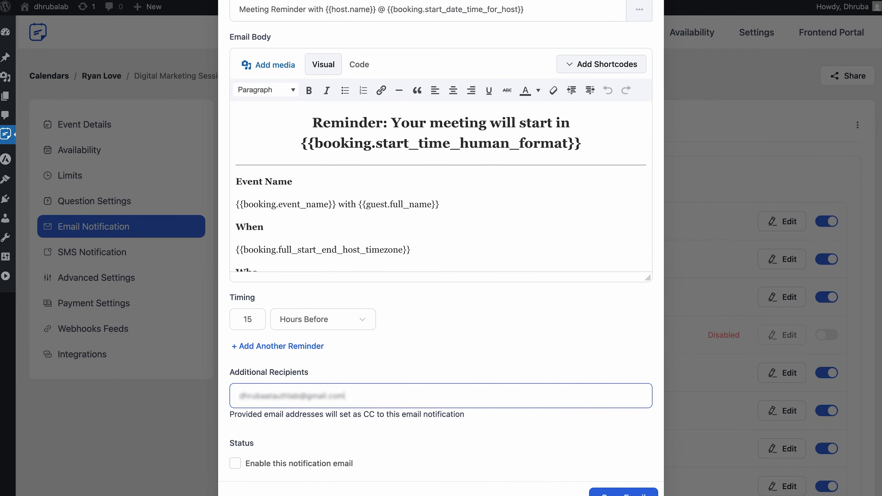
Enable the organizer meeting reminder notification and save its email.
{"action": "scroll", "coordinate": [305, 418], "scroll_direction": "down", "scroll_amount": 1}
{"action": "left_click", "coordinate": [236, 431]}
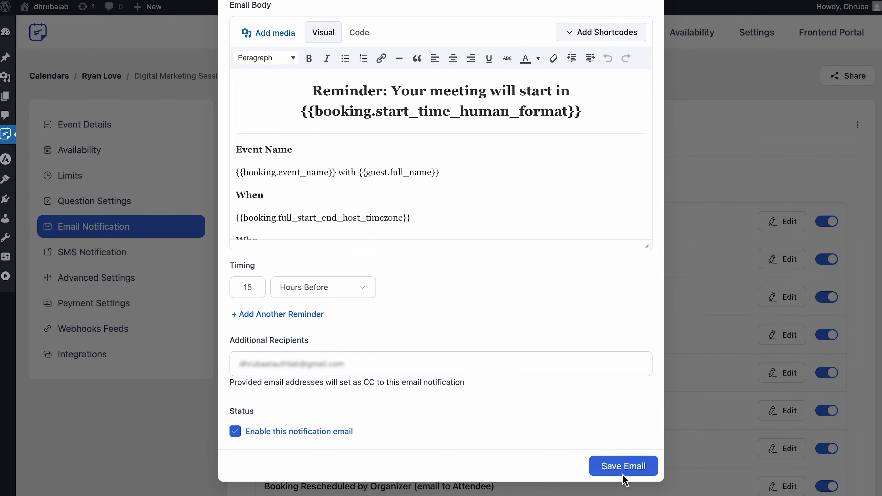
{"action": "left_click", "coordinate": [625, 465]}
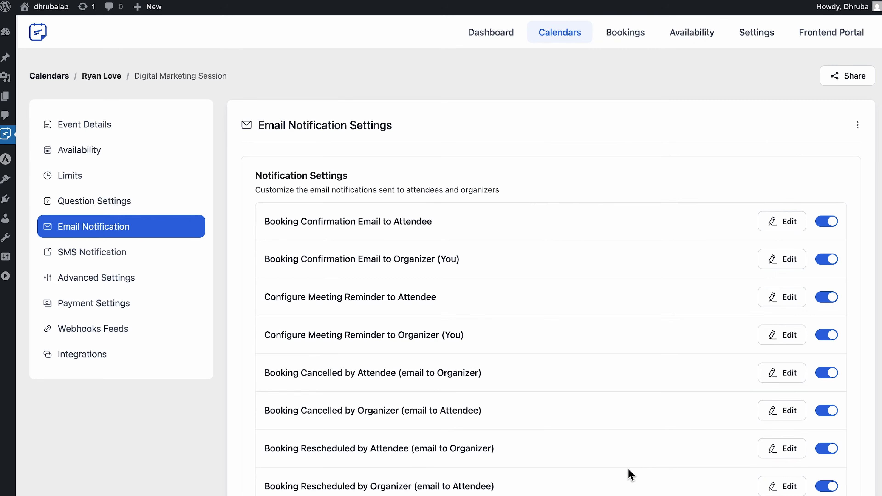
In the Booking Cancelled by Attendee email, replace the text under Cancellation Reason with the Event Cancel Reason shortcode {{booking.cancel_reason}} and save.
{"action": "left_click", "coordinate": [766, 374]}
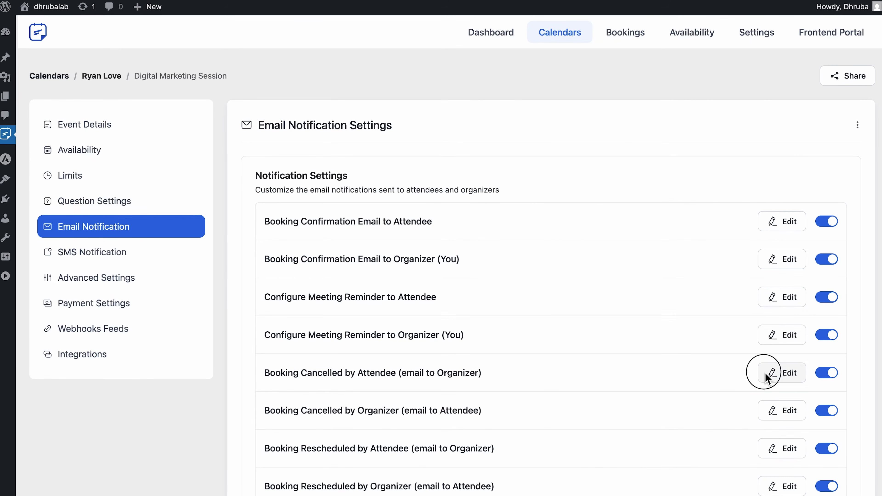
{"action": "scroll", "coordinate": [548, 353], "scroll_direction": "down", "scroll_amount": 5}
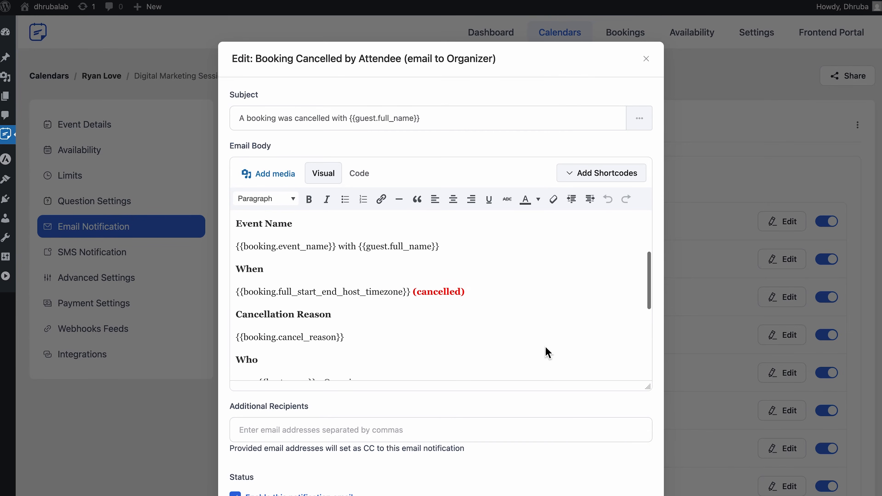
{"action": "left_click_drag", "start_coordinate": [363, 326], "coordinate": [236, 329]}
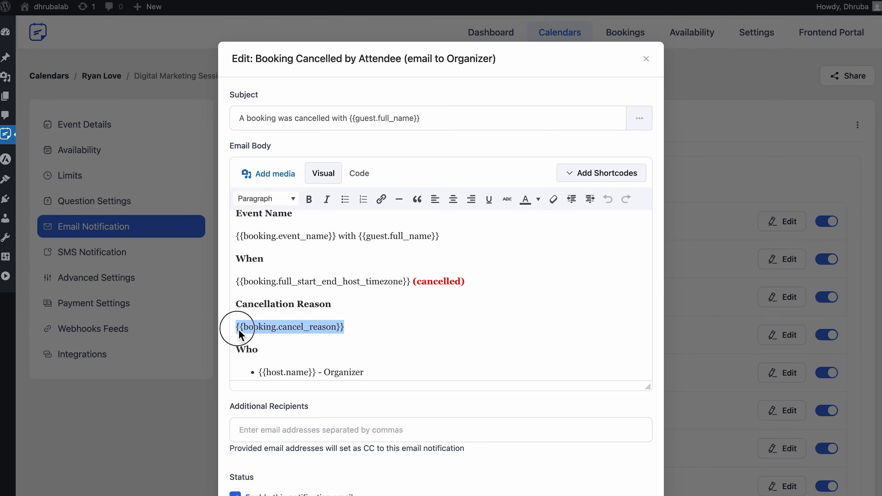
{"action": "key", "text": "BackSpace"}
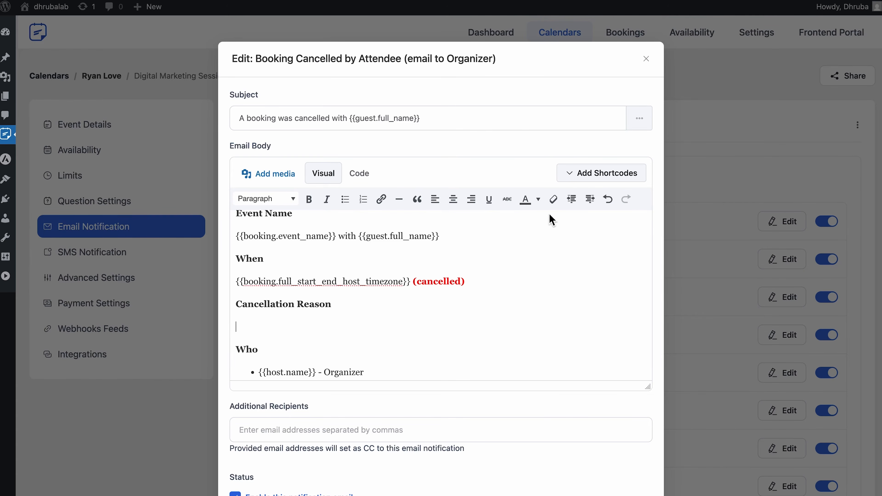
{"action": "left_click", "coordinate": [592, 173]}
{"action": "left_click", "coordinate": [481, 239]}
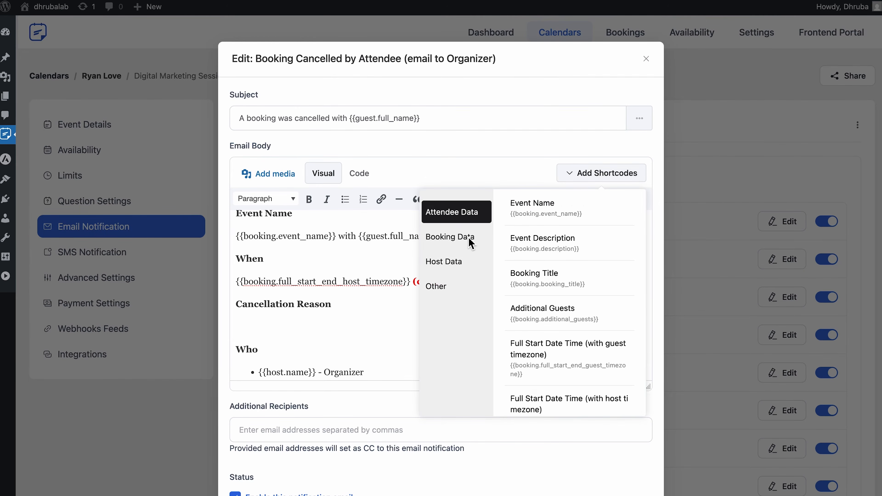
{"action": "scroll", "coordinate": [545, 310], "scroll_direction": "down", "scroll_amount": 5}
{"action": "scroll", "coordinate": [545, 309], "scroll_direction": "down", "scroll_amount": 6}
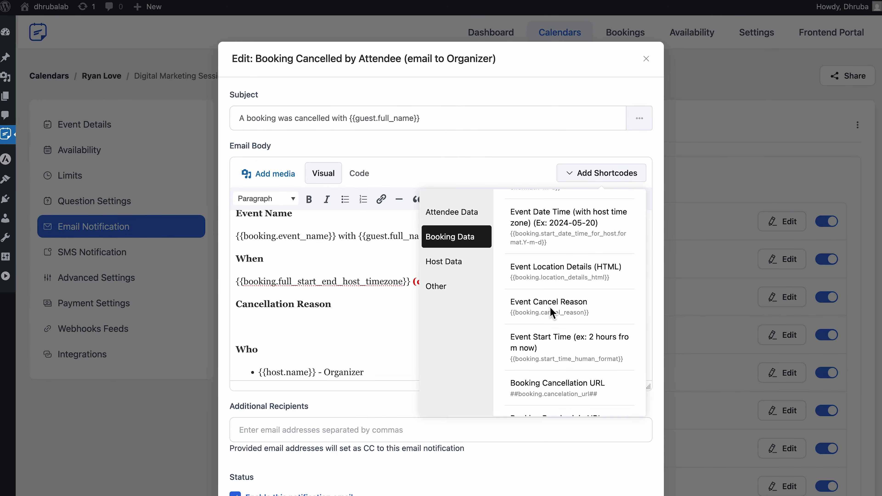
{"action": "left_click", "coordinate": [550, 308]}
{"action": "scroll", "coordinate": [549, 310], "scroll_direction": "down", "scroll_amount": 5}
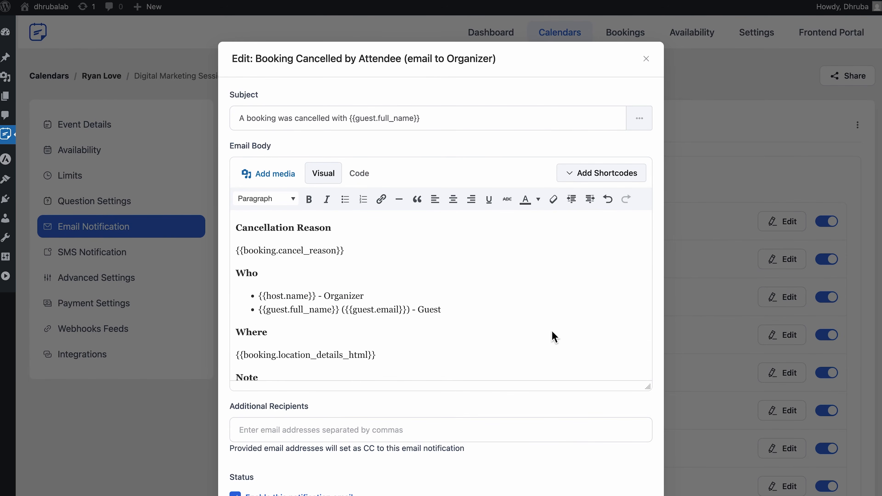
{"action": "scroll", "coordinate": [561, 419], "scroll_direction": "down", "scroll_amount": 2}
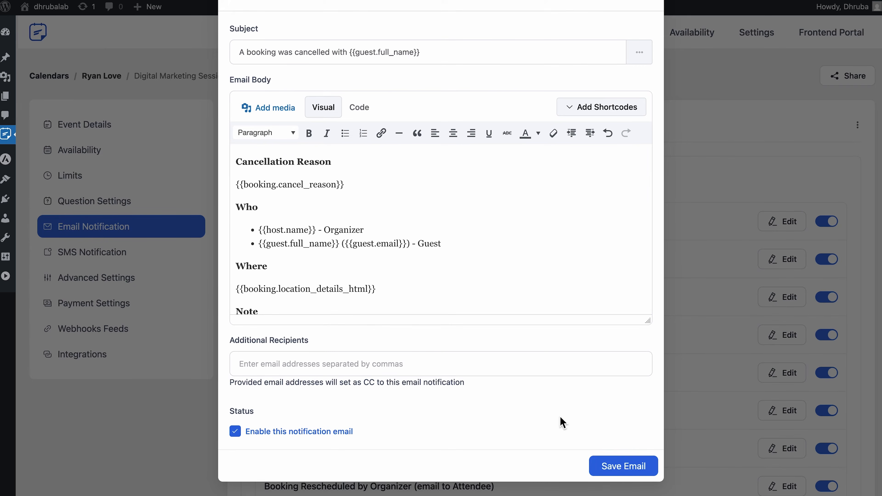
{"action": "left_click", "coordinate": [624, 466]}
Review the Booking Approval Request to Host email under Other Notifications and save it.
{"action": "scroll", "coordinate": [622, 468], "scroll_direction": "down", "scroll_amount": 8}
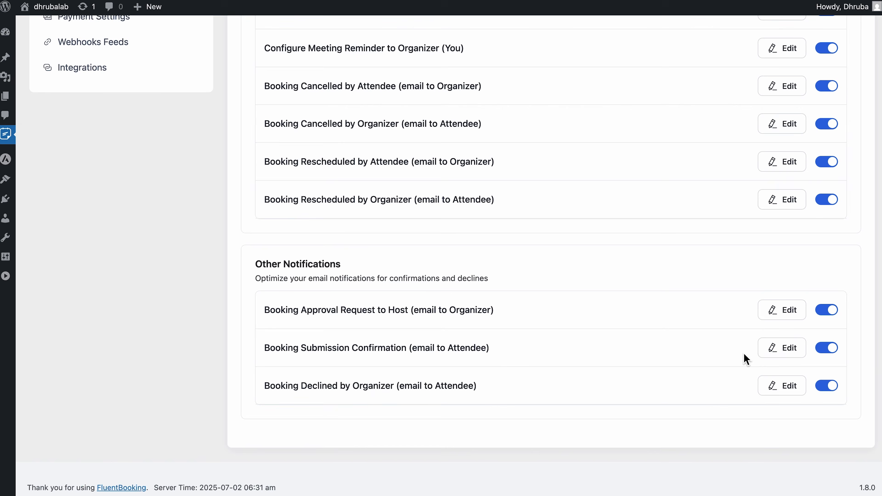
{"action": "left_click", "coordinate": [764, 311]}
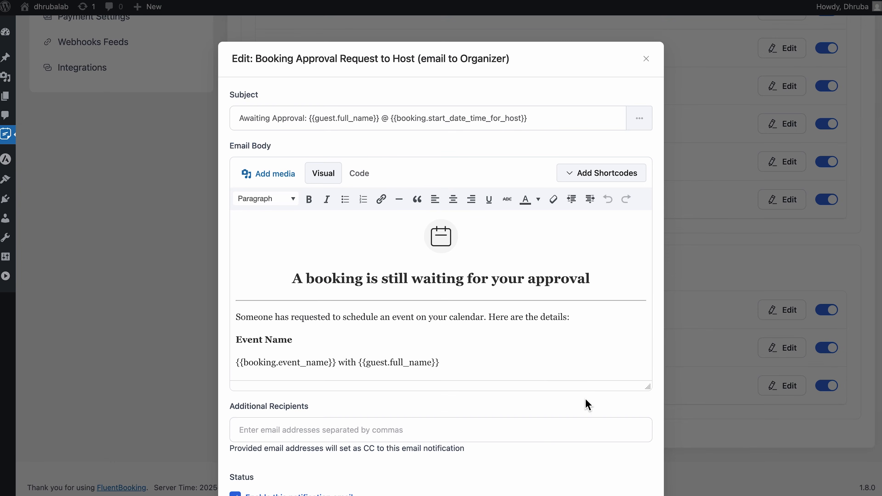
{"action": "scroll", "coordinate": [588, 405], "scroll_direction": "down", "scroll_amount": 3}
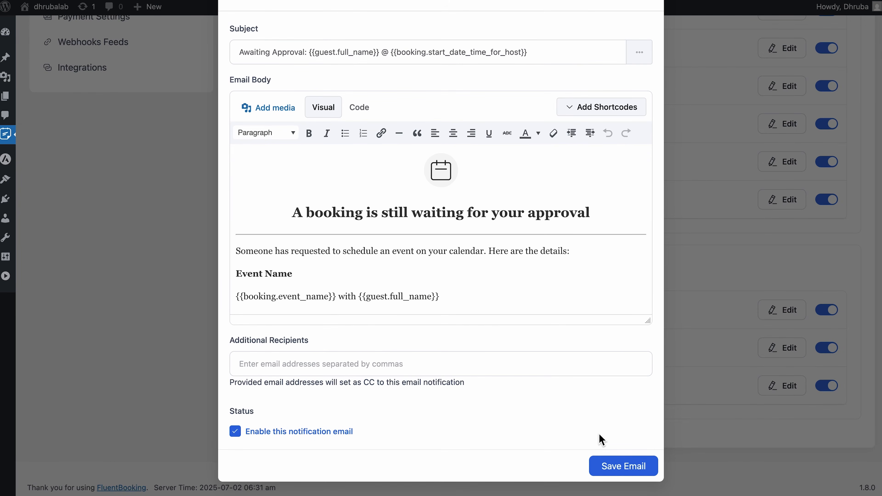
{"action": "left_click", "coordinate": [623, 470]}
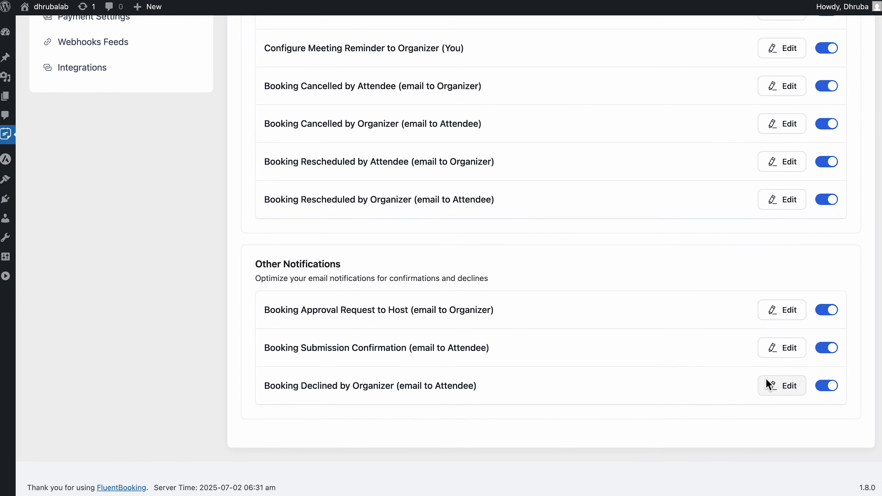
Review the body of the Booking Declined by Organizer email and save it.
{"action": "left_click", "coordinate": [768, 384]}
{"action": "scroll", "coordinate": [555, 337], "scroll_direction": "down", "scroll_amount": 5}
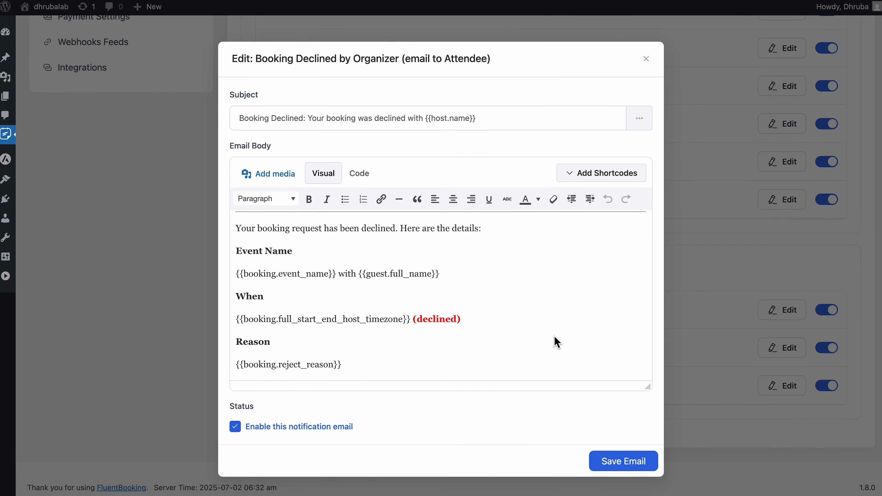
{"action": "scroll", "coordinate": [554, 336], "scroll_direction": "up", "scroll_amount": 5}
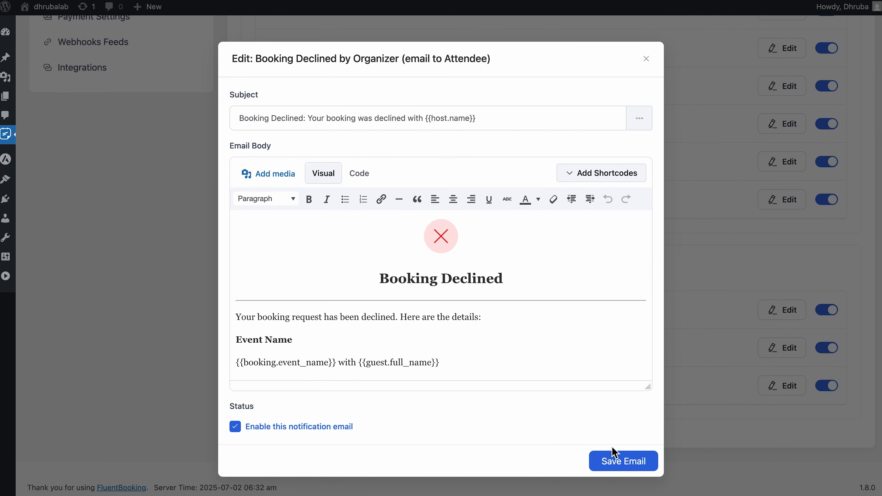
{"action": "left_click", "coordinate": [621, 460]}
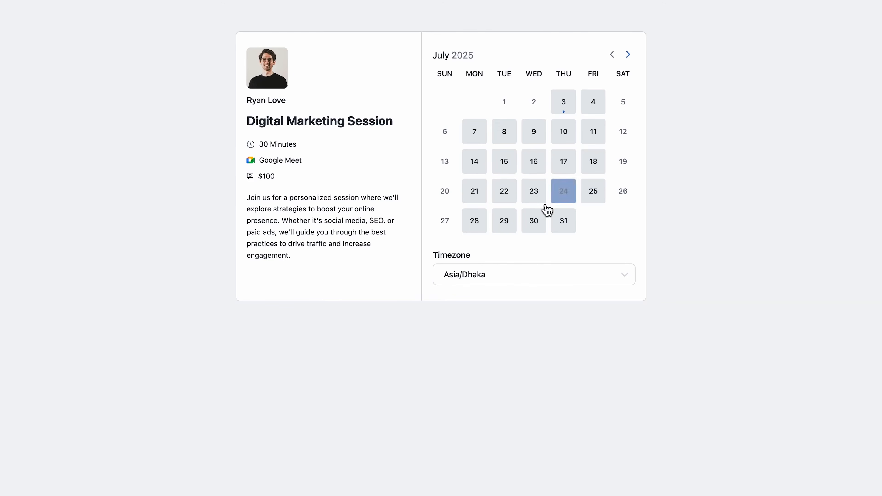
Book the 10:00 AM slot on July 22, 2025, with the attendee's name, e-mail and topic "About UI Update", and continue to payment.
{"action": "left_click", "coordinate": [508, 194]}
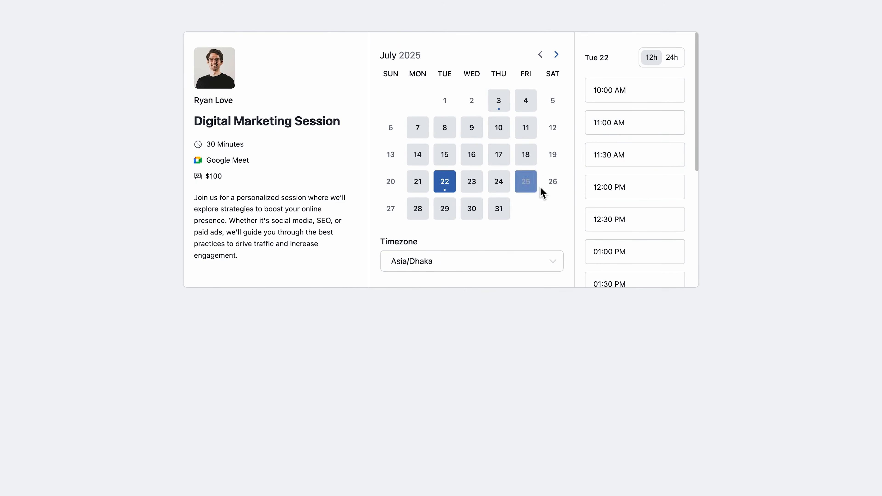
{"action": "left_click", "coordinate": [635, 96]}
{"action": "left_click", "coordinate": [665, 92]}
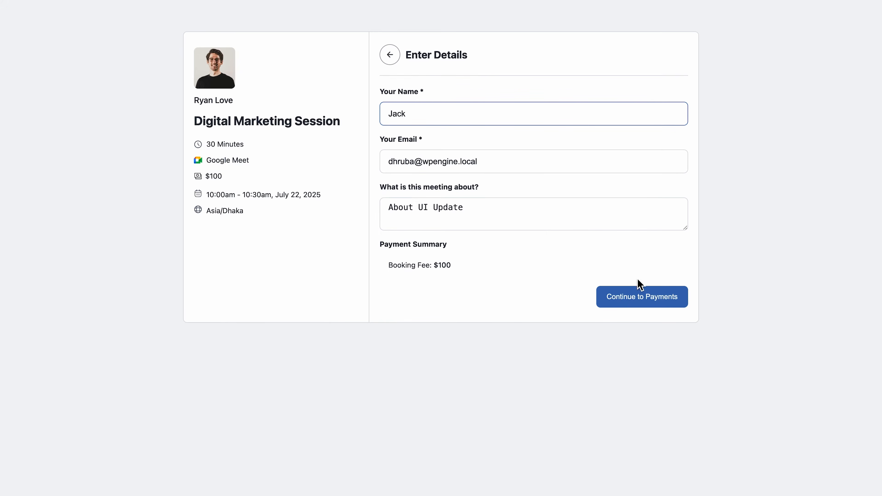
{"action": "left_click", "coordinate": [628, 296]}
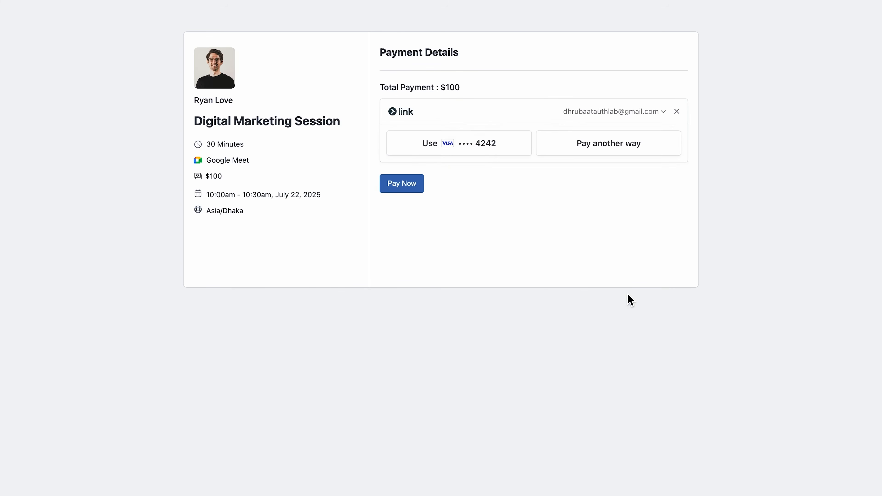
Pay the booking fee for the Digital Marketing Session with the saved Visa card and view the booking confirmation.
{"action": "left_click", "coordinate": [492, 150]}
{"action": "left_click", "coordinate": [424, 184]}
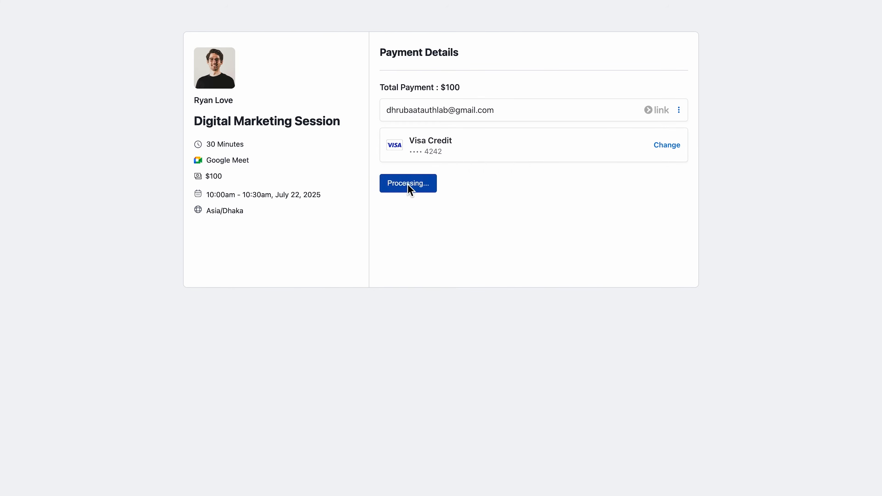
{"action": "scroll", "coordinate": [405, 183], "scroll_direction": "down", "scroll_amount": 4}
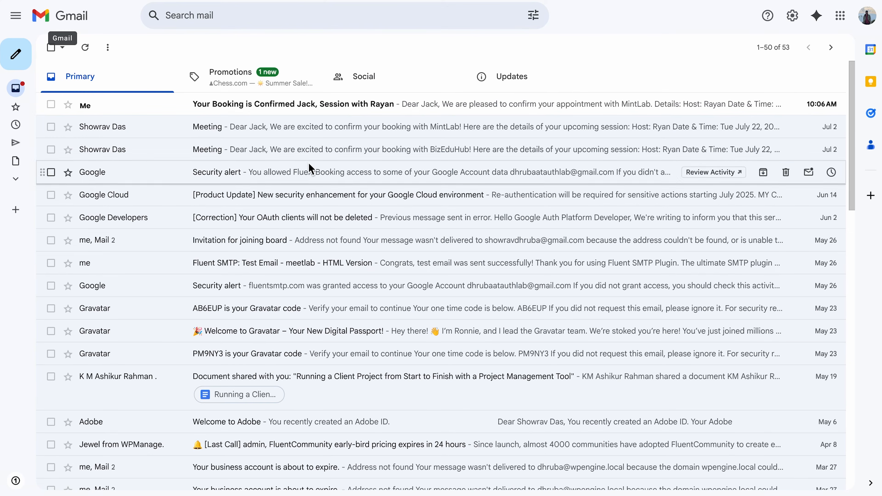
Switch to Gmail and open the newest booking confirmation email to check its customized content.
{"action": "left_click", "coordinate": [276, 111]}
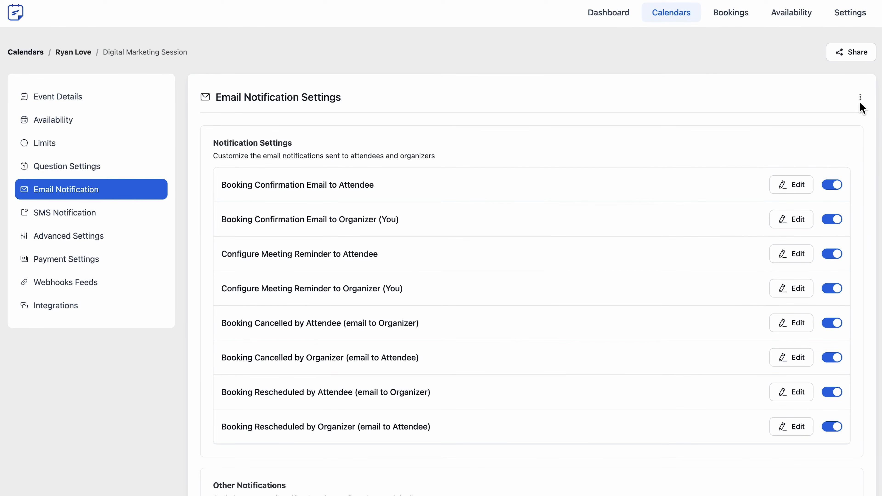
Switch back to the Digital Marketing Session's Email Notification Settings and open their additional options.
{"action": "left_click", "coordinate": [860, 101]}
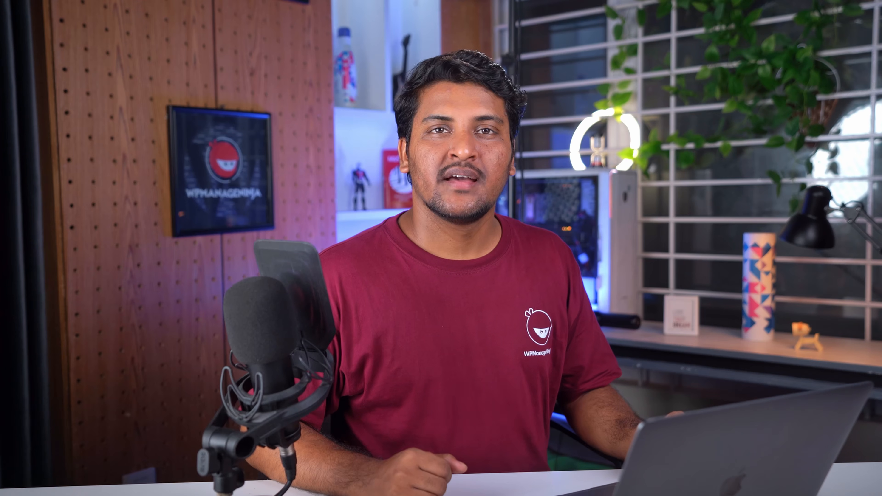